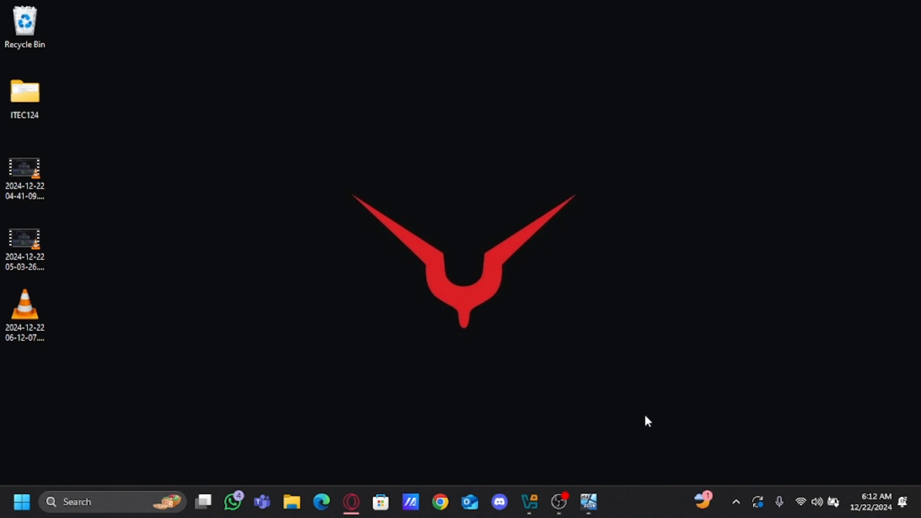
Switch to the WinSer16 virtual machine, open Server Manager and start the Add Roles and Features wizard
click(594, 501)
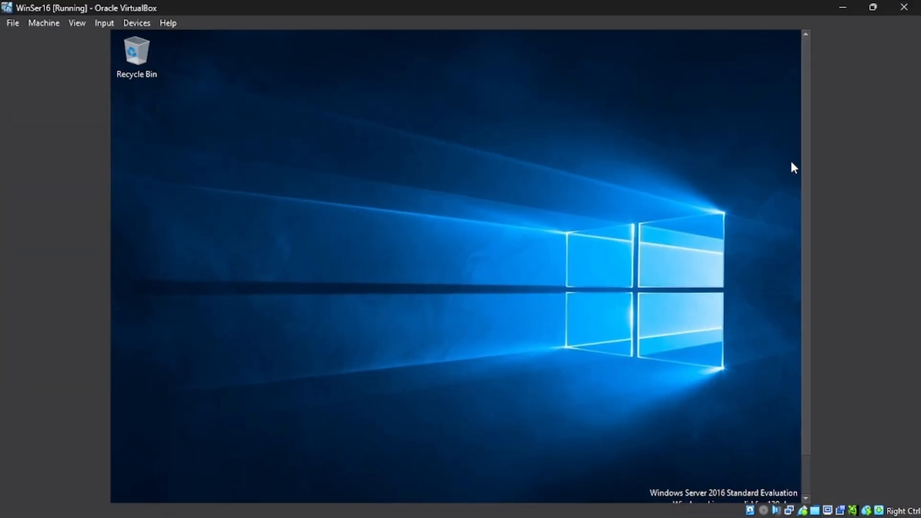
key(super)
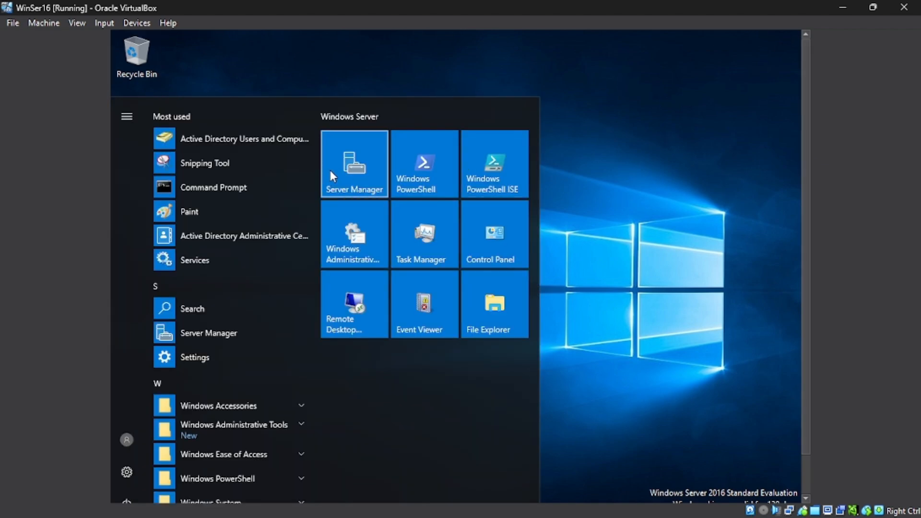
click(357, 180)
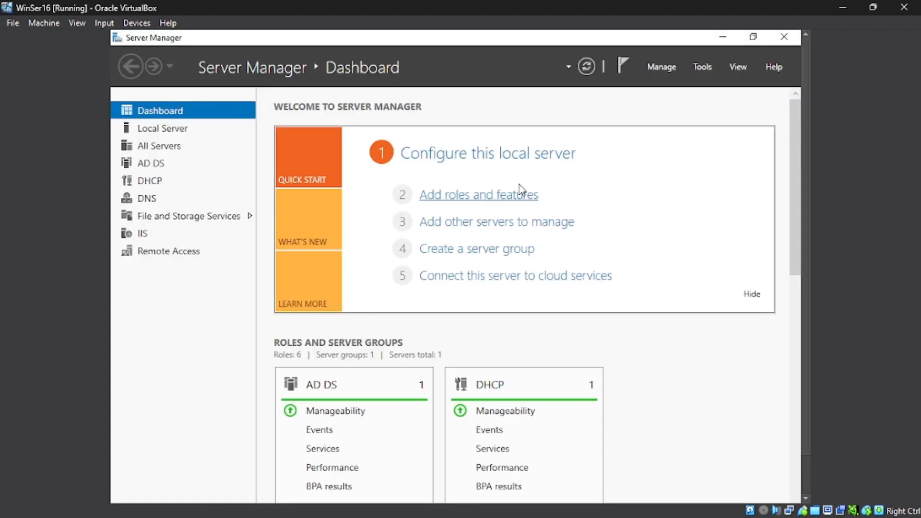
click(462, 208)
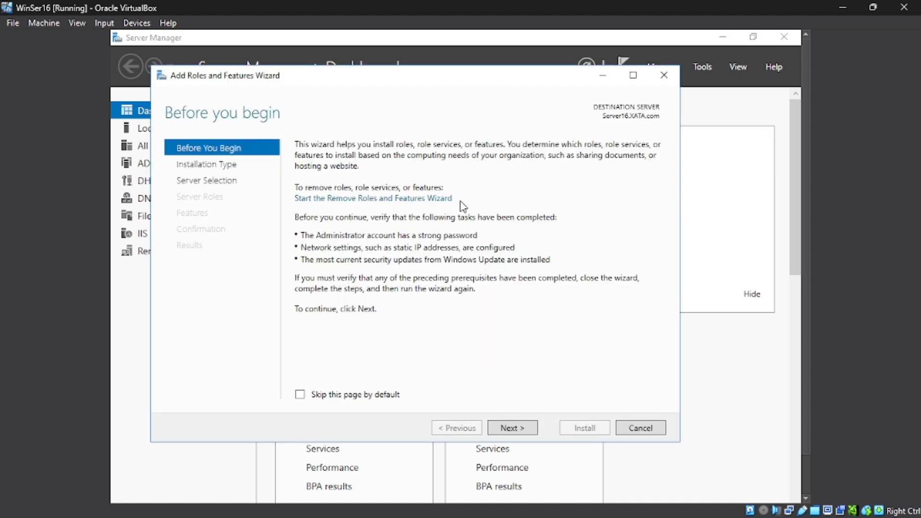
Accept a role-based or feature-based installation with Server16.XATA.com from the server pool as the destination
click(524, 432)
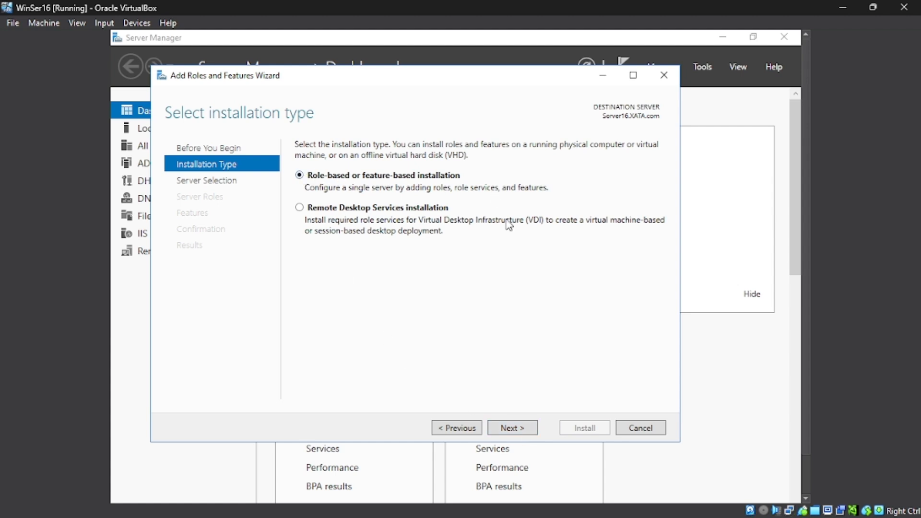
click(523, 429)
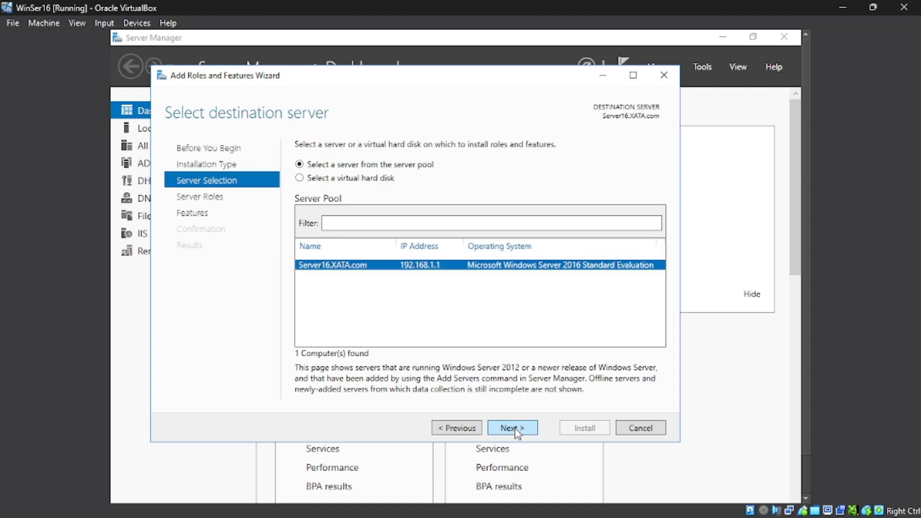
click(518, 429)
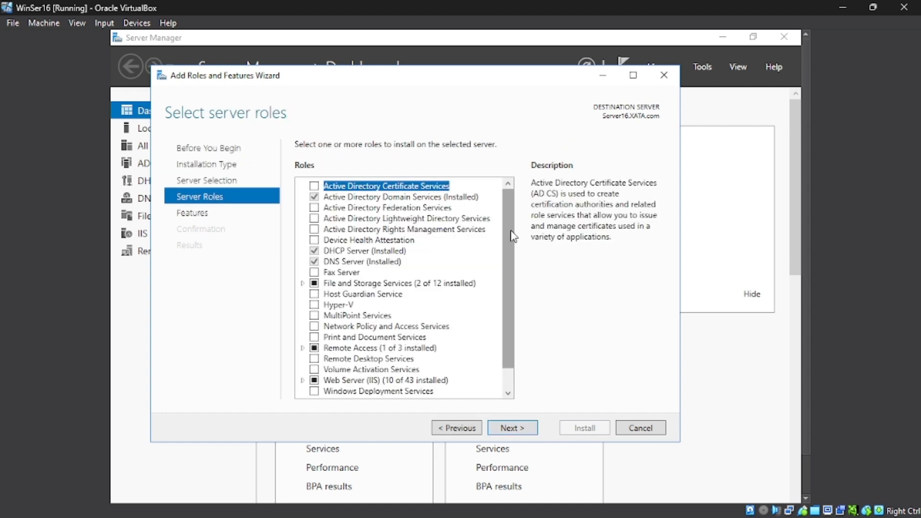
Select the Windows Deployment Services role and add its required features, including the management tools
scroll(513, 235, down, 1)
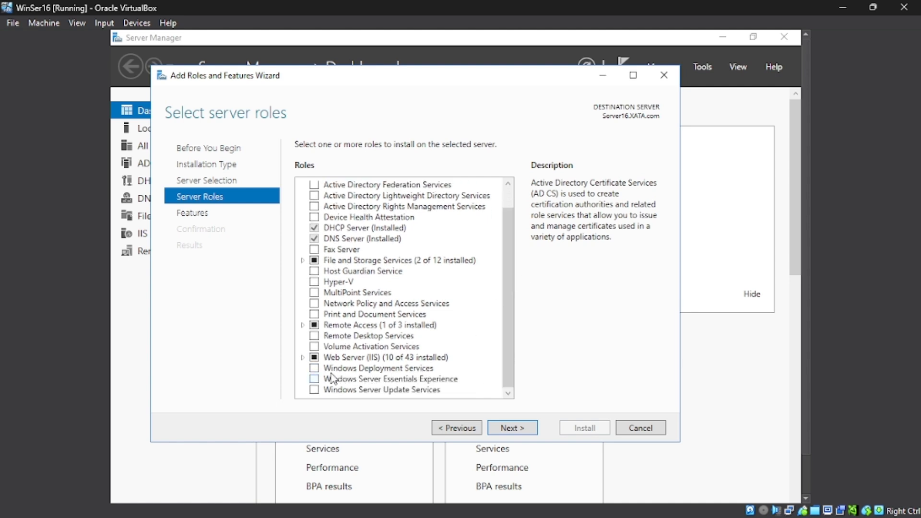
click(315, 369)
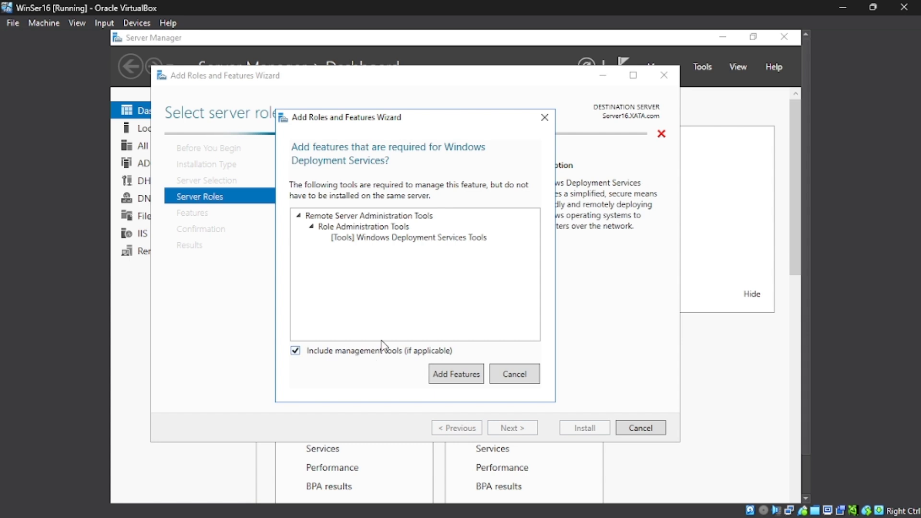
click(463, 374)
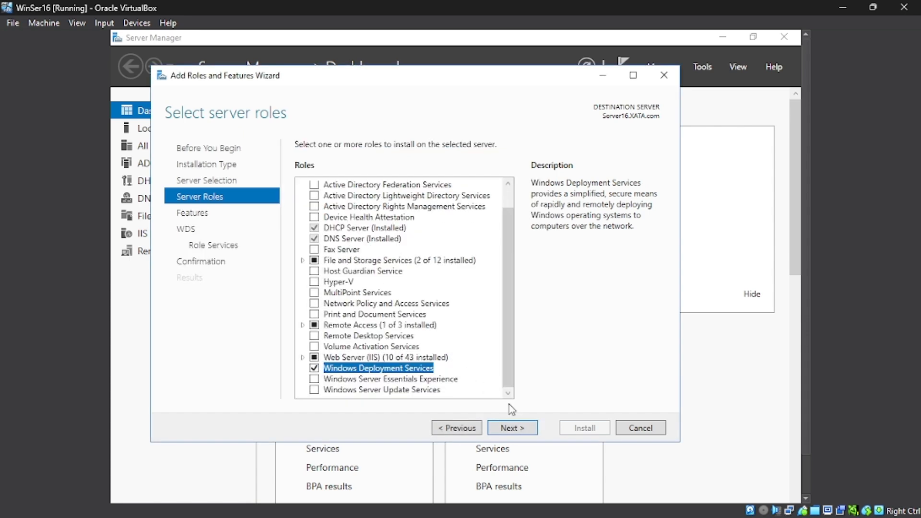
Install Windows Deployment Services with the Deployment Server and Transport Server role services and no extra features, and close the wizard
click(527, 429)
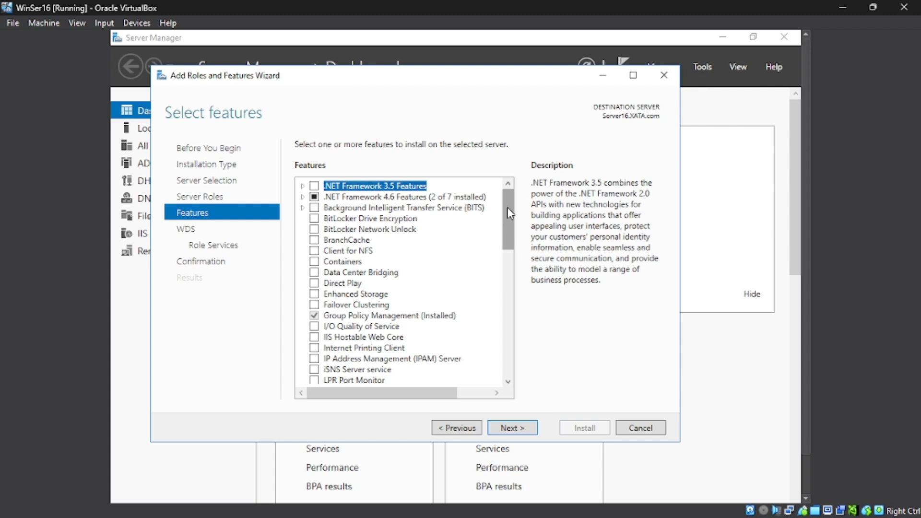
click(534, 428)
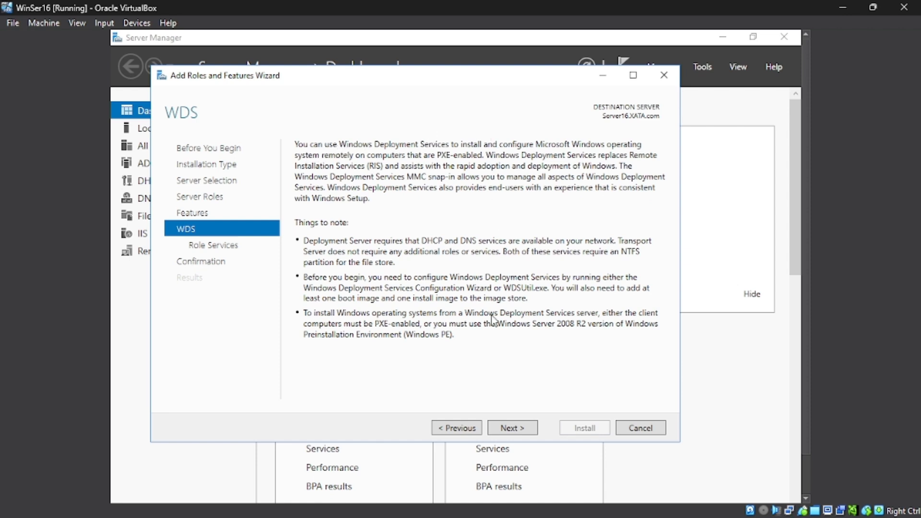
click(523, 431)
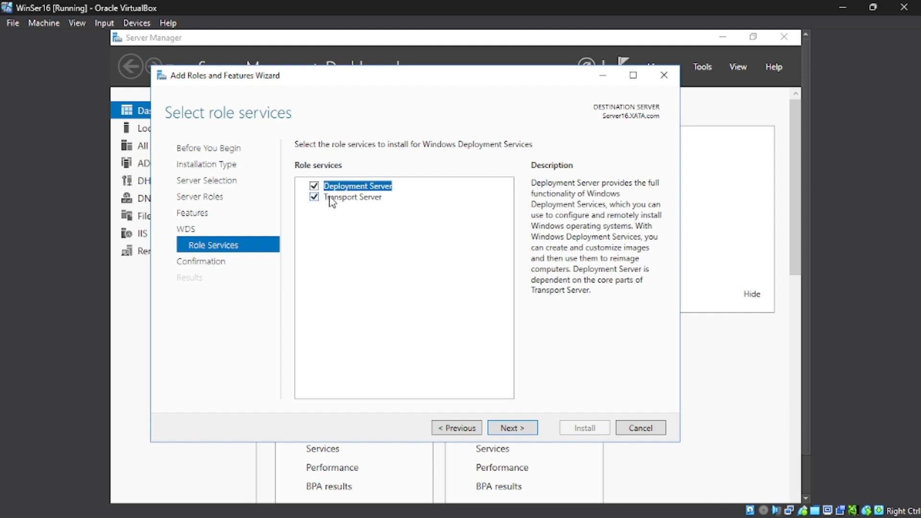
click(529, 431)
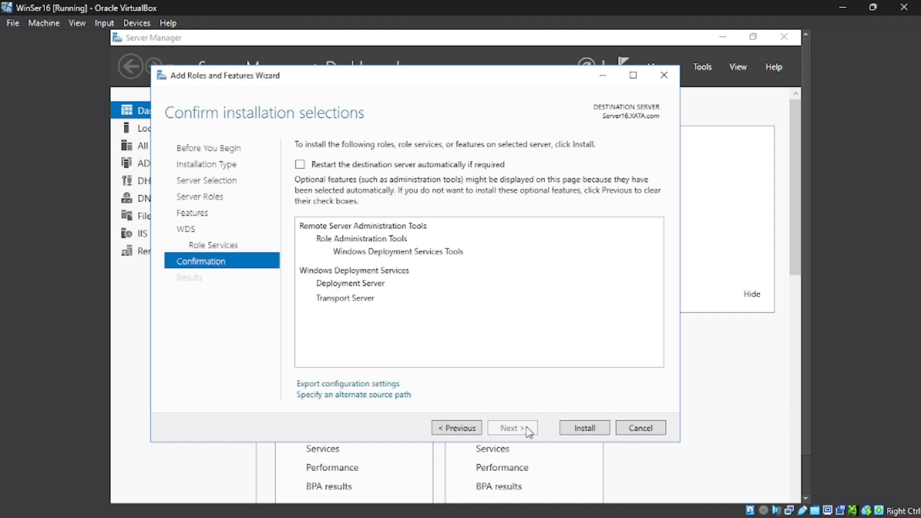
click(572, 429)
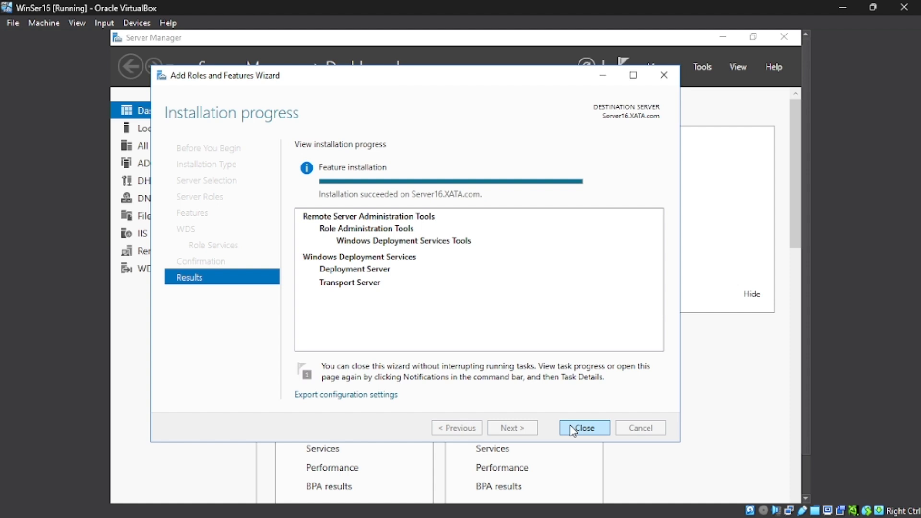
click(584, 428)
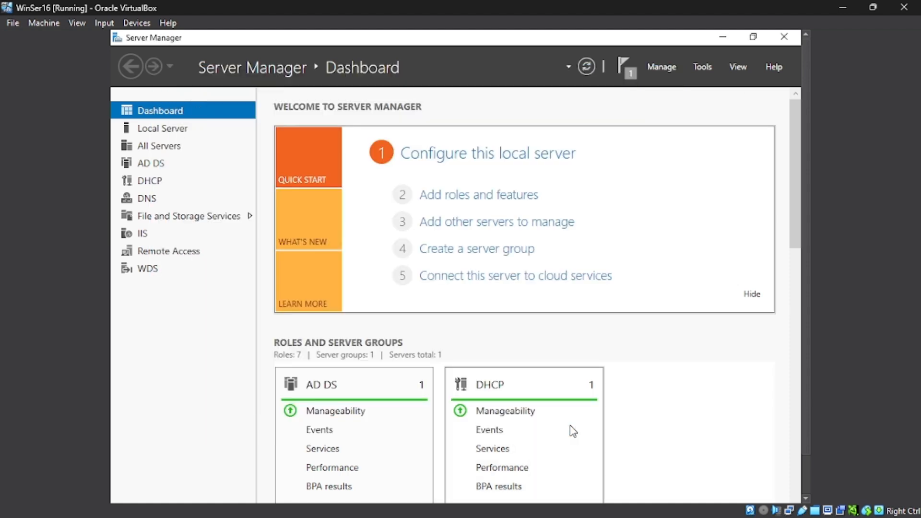
Open the Windows Deployment Services console and select Server16.XATA.com under Servers
click(694, 68)
scroll(727, 277, down, 4)
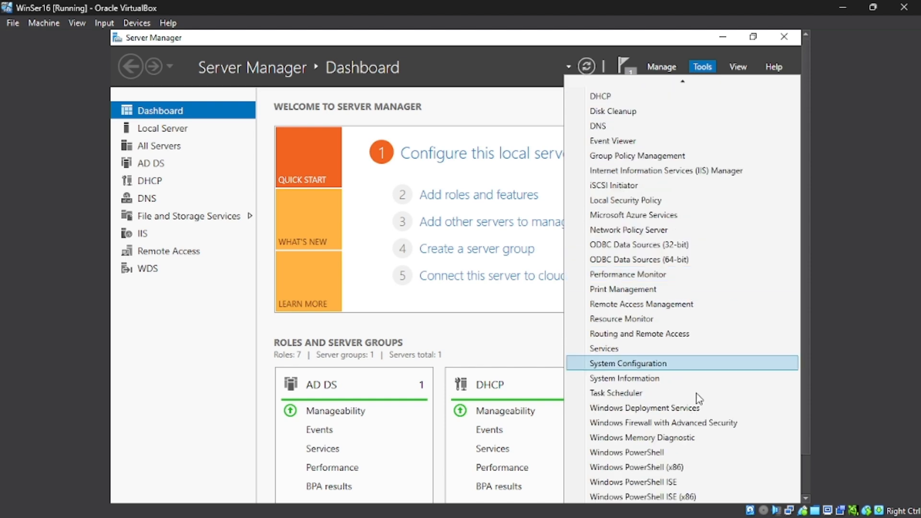
click(673, 408)
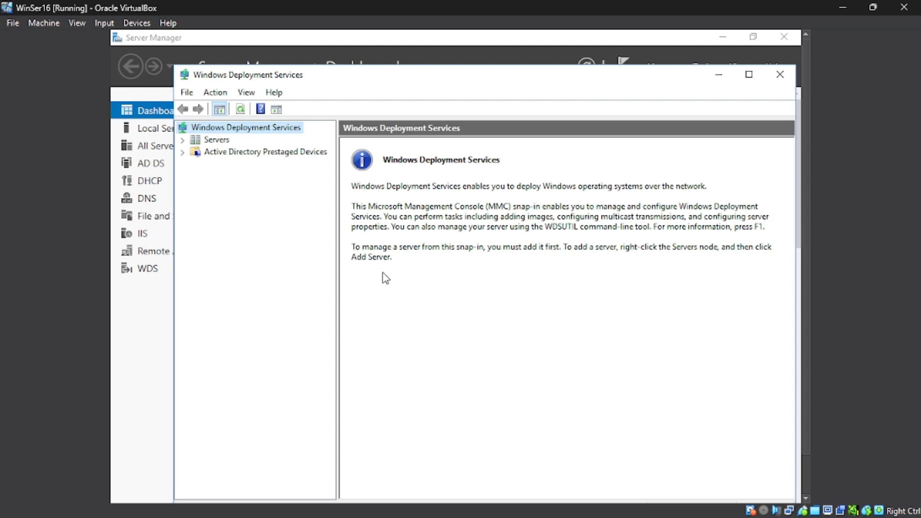
click(197, 140)
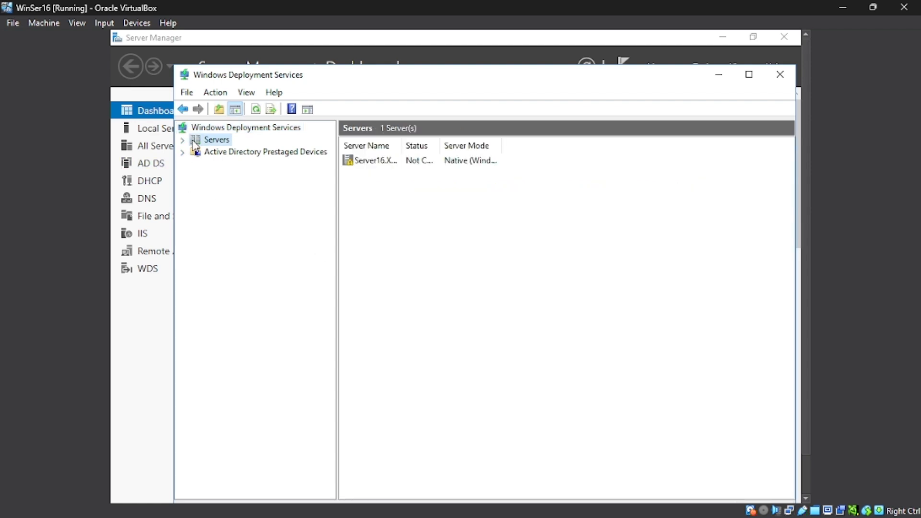
click(182, 141)
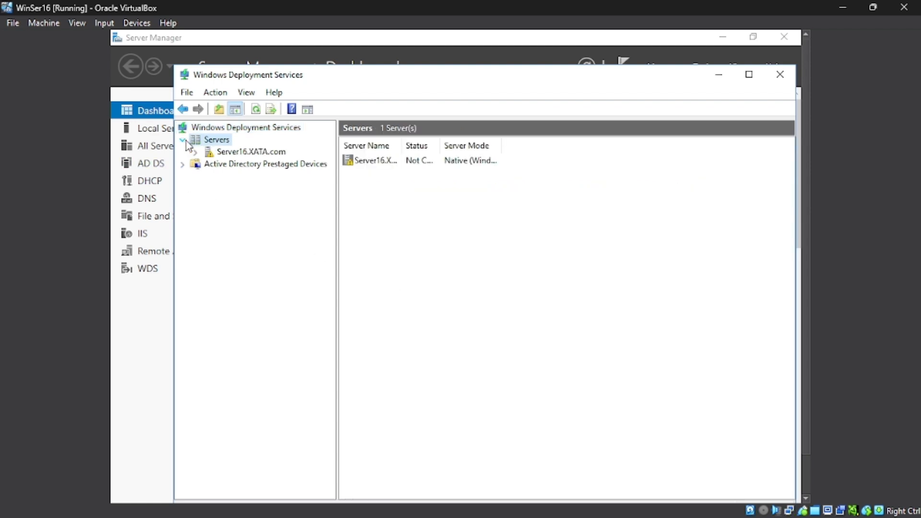
click(220, 153)
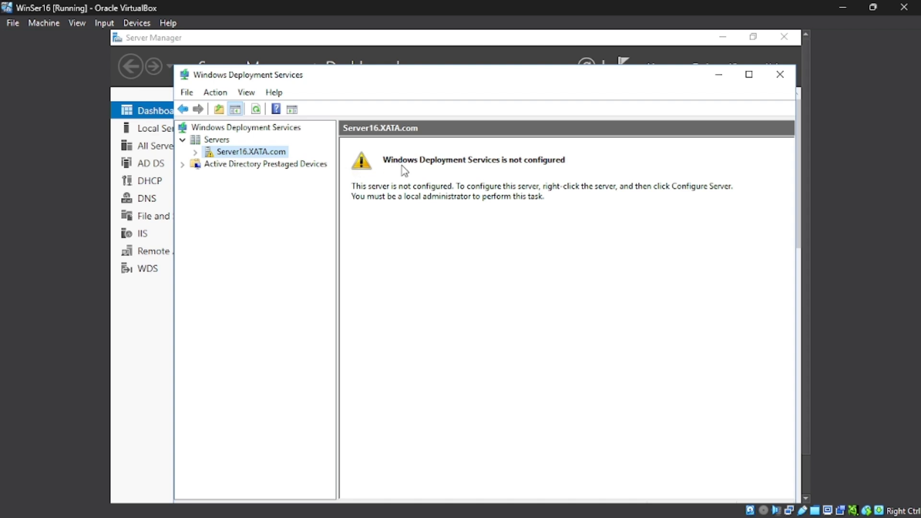
Start configuring Server16.XATA.com for deployment services with the Integrated with Active Directory option
right_click(250, 158)
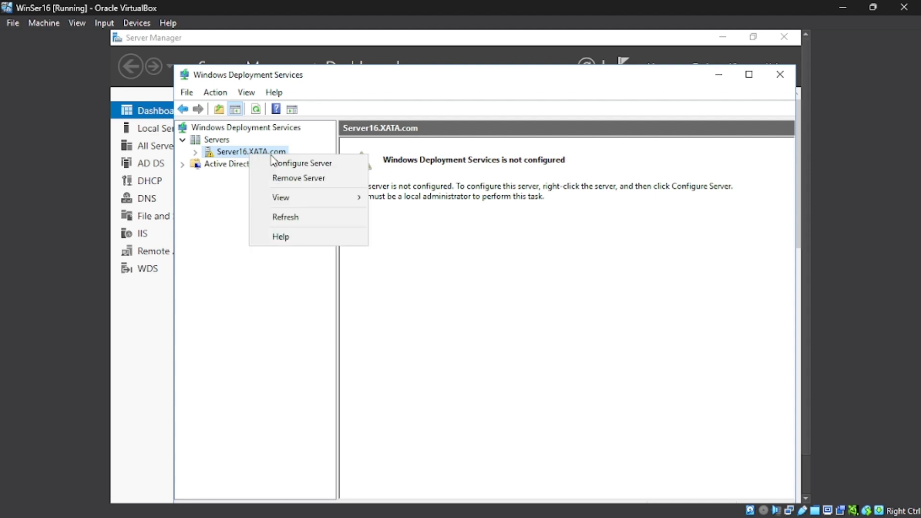
click(287, 164)
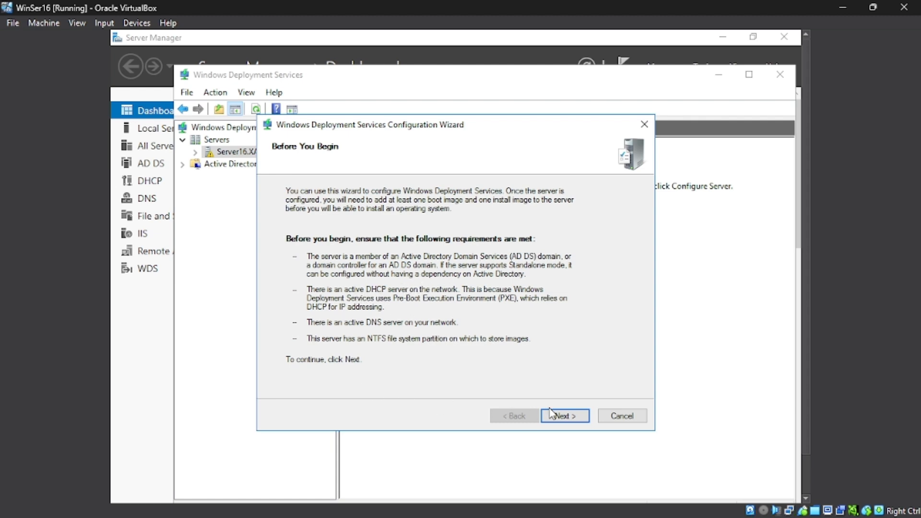
click(570, 417)
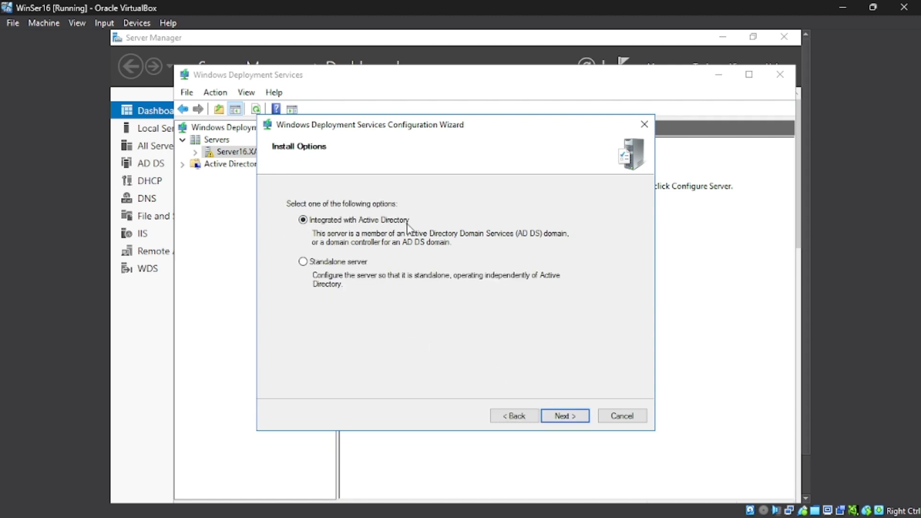
click(582, 421)
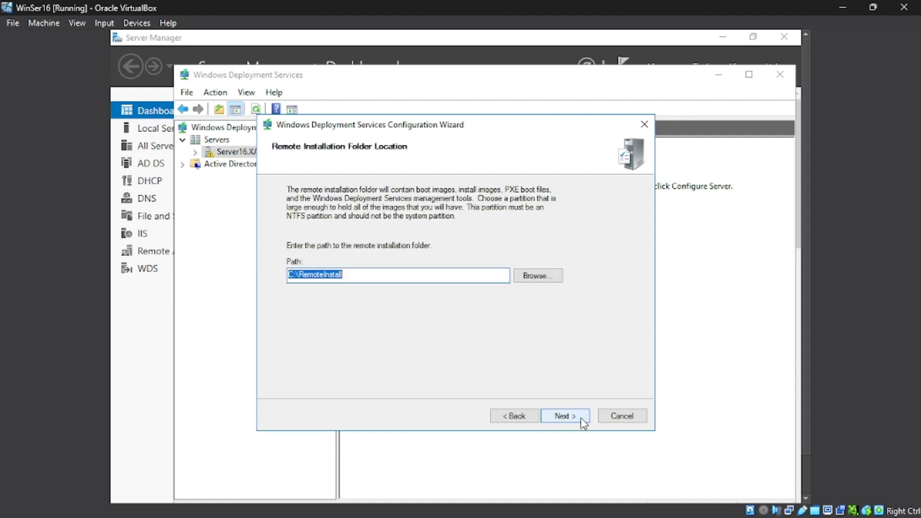
Accept C:\RemoteInstall on the system volume as the remote installation folder and keep both proxy DHCP options enabled
click(397, 276)
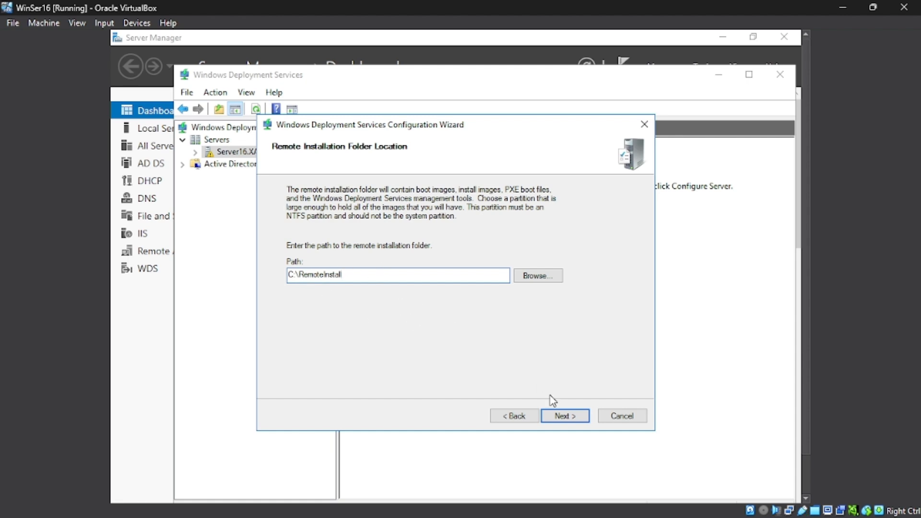
click(570, 416)
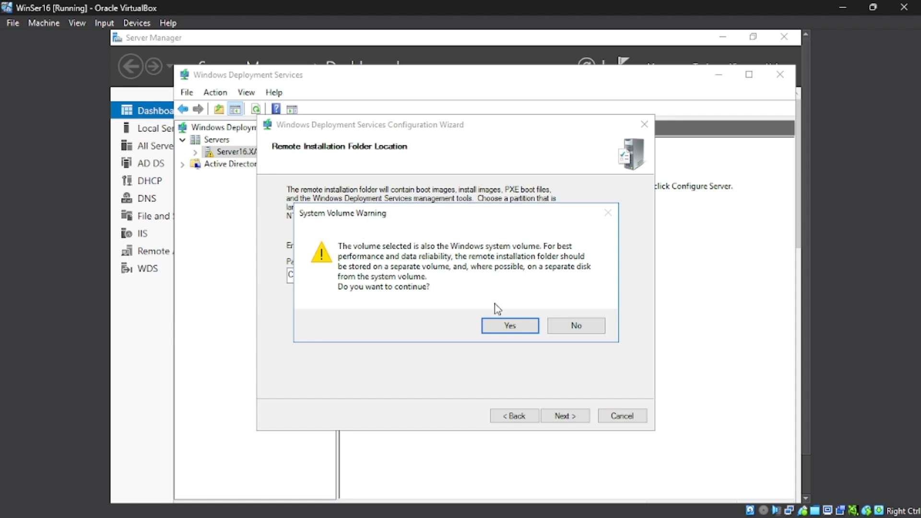
click(500, 324)
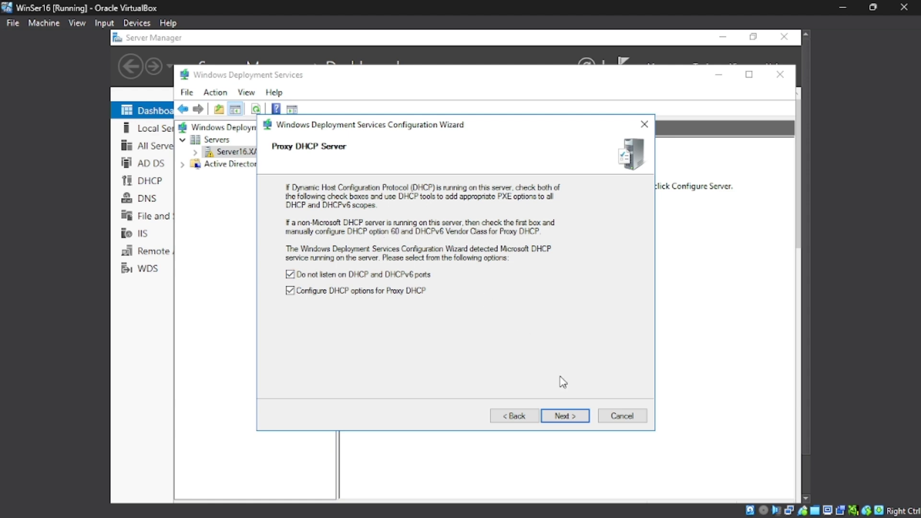
click(580, 415)
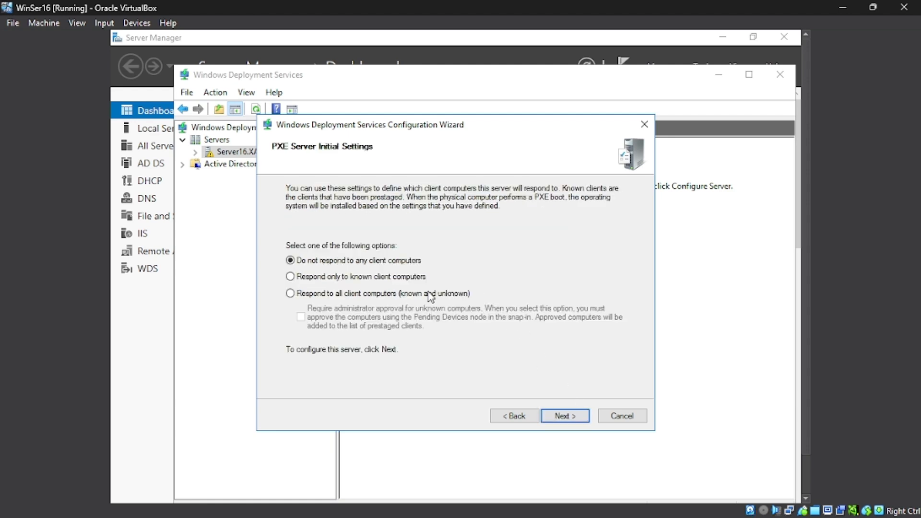
Set the PXE server to respond to all known and unknown client computers and finish the configuration wizard
click(305, 300)
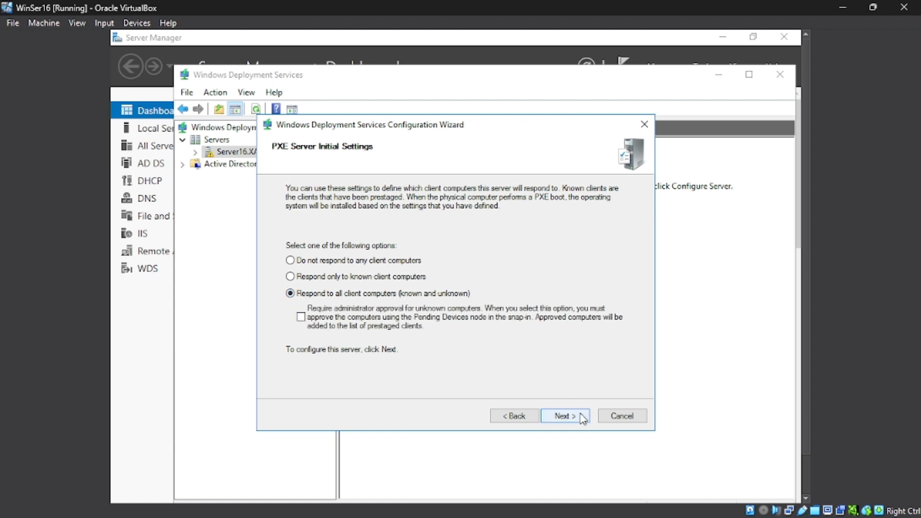
click(565, 416)
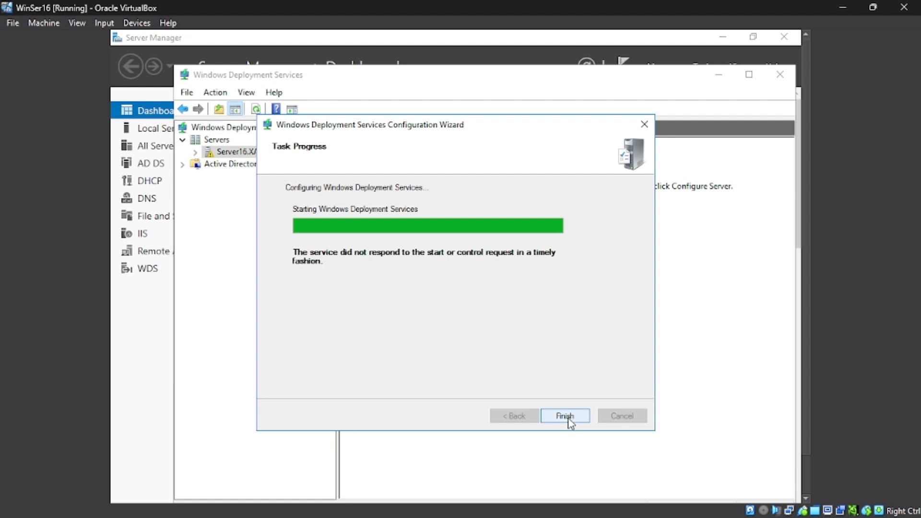
click(565, 415)
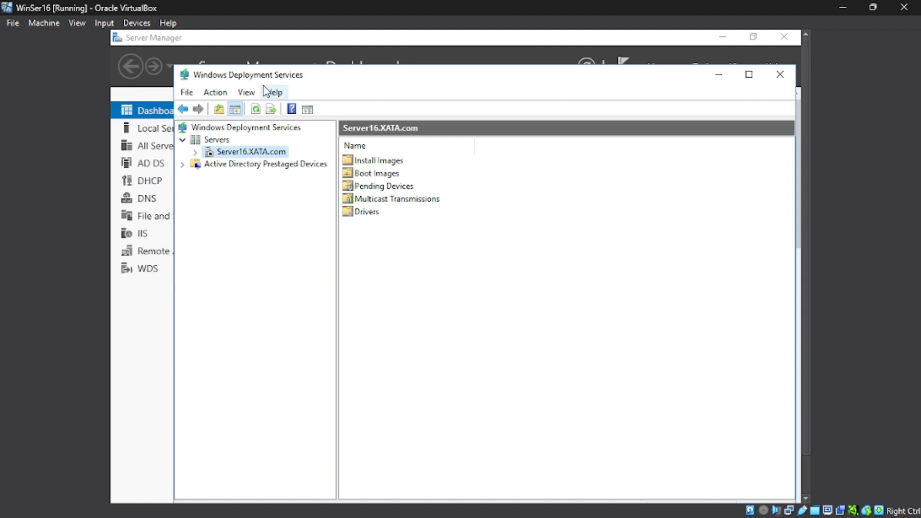
Mount Win11_23H2_English_x64v2-004.iso in the virtual machine's optical drive
click(135, 23)
mouse_move(144, 40)
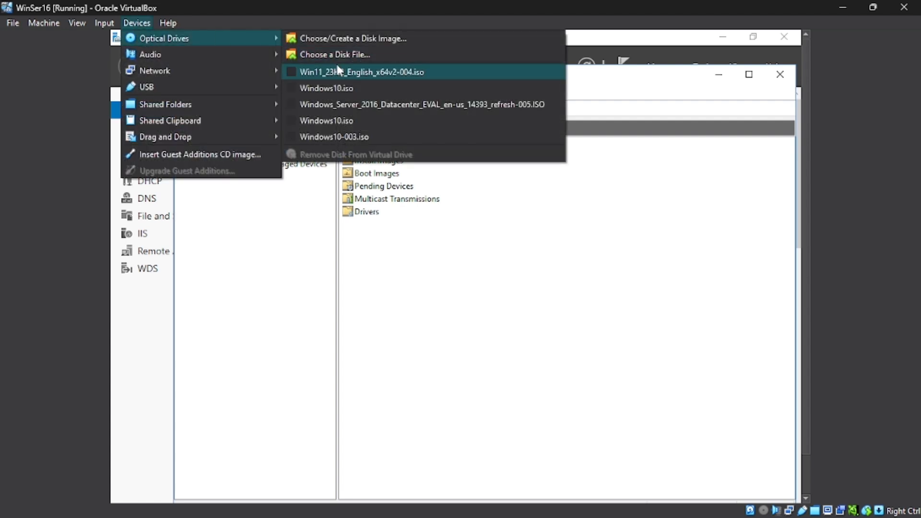
click(294, 71)
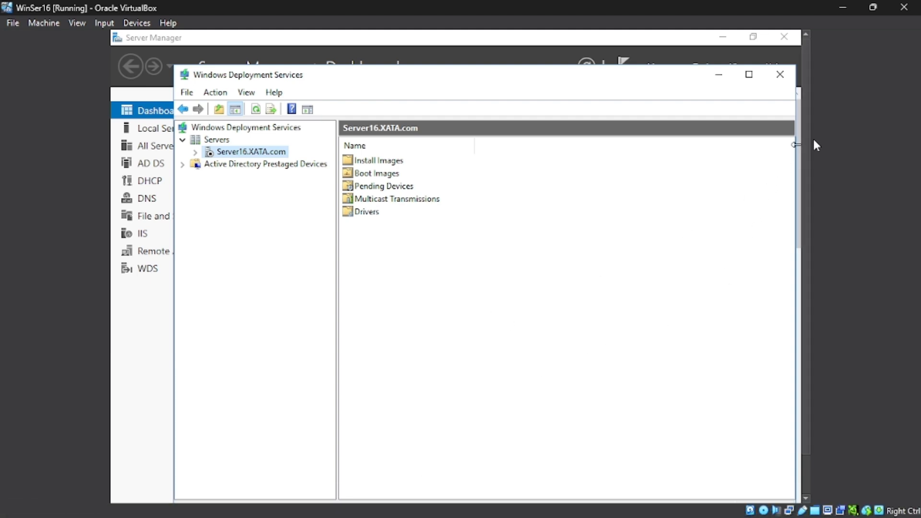
drag(796, 144, 797, 184)
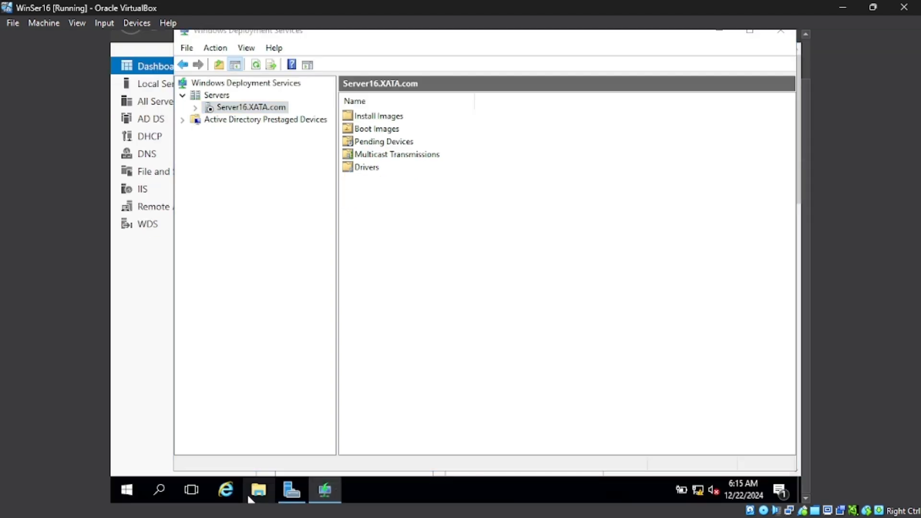
Check This PC in File Explorer for the mounted Windows 11 disc, and return to the deployment console
click(248, 497)
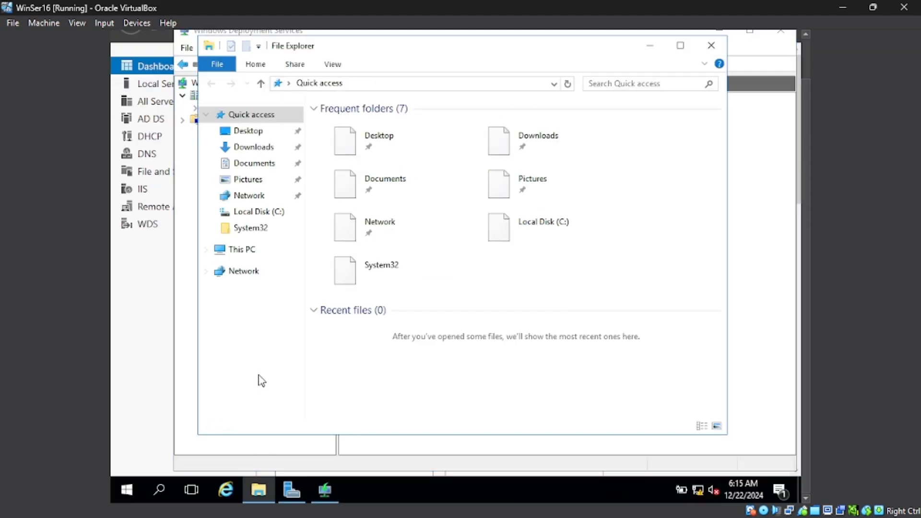
click(243, 249)
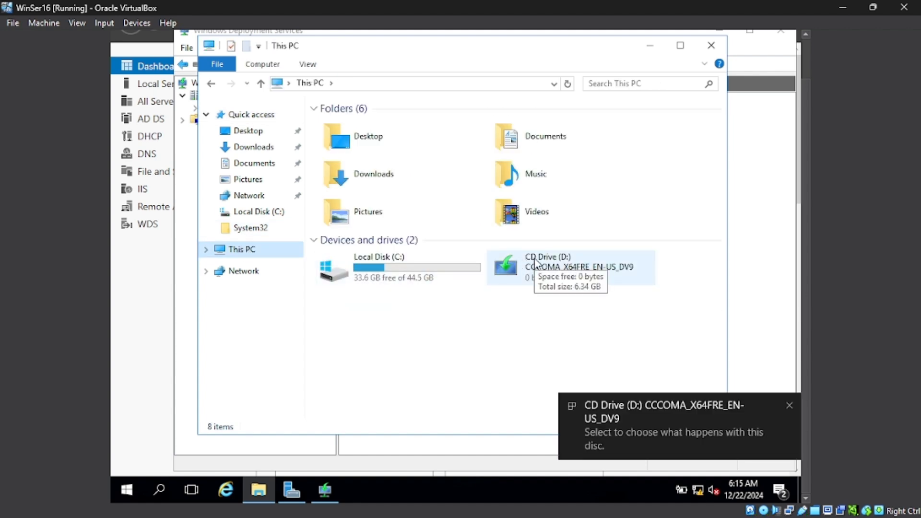
click(766, 188)
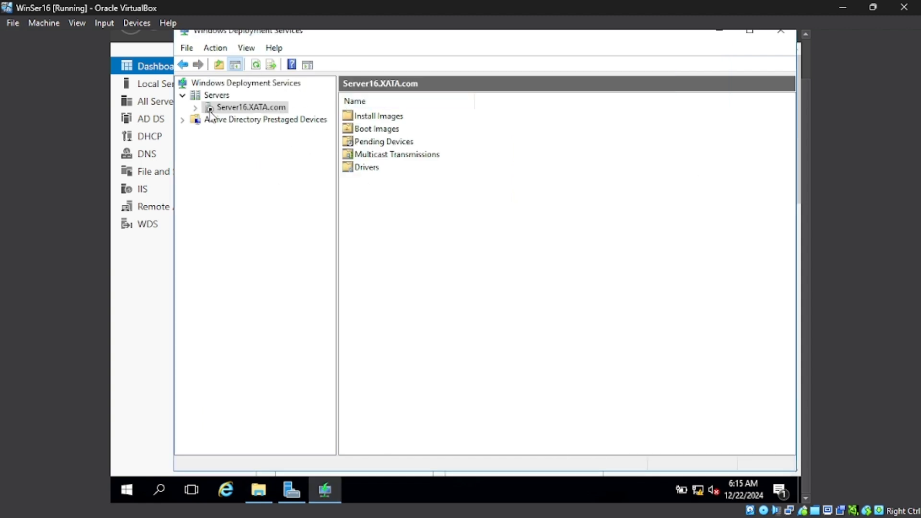
Start adding an install image to Server16.XATA.com in a new image group named ImageGroup1
click(391, 118)
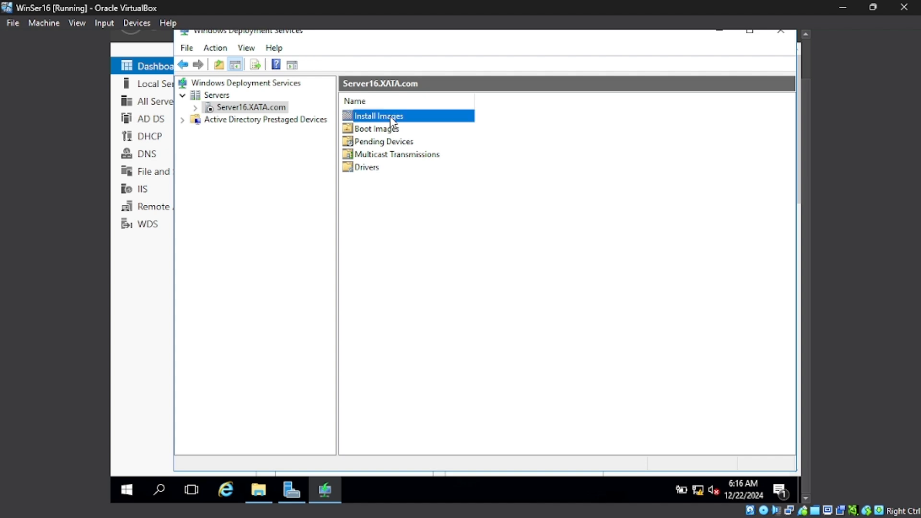
double_click(391, 117)
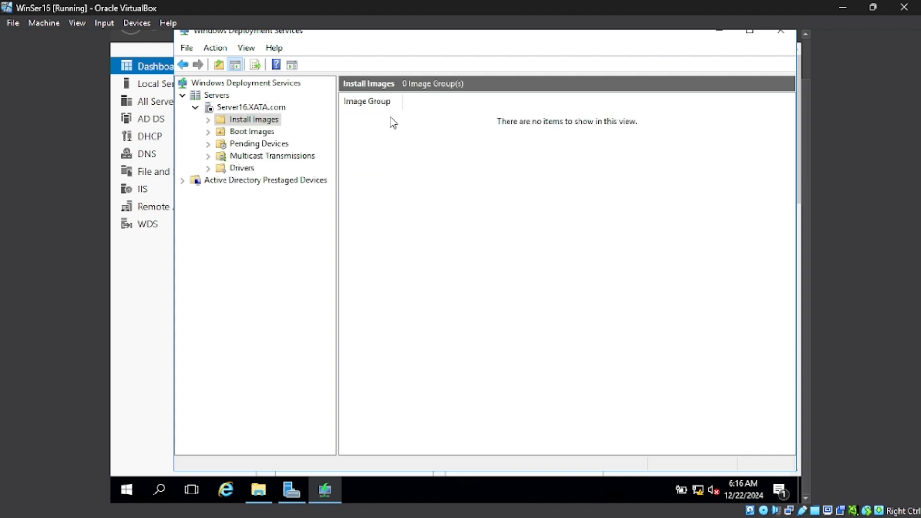
right_click(254, 119)
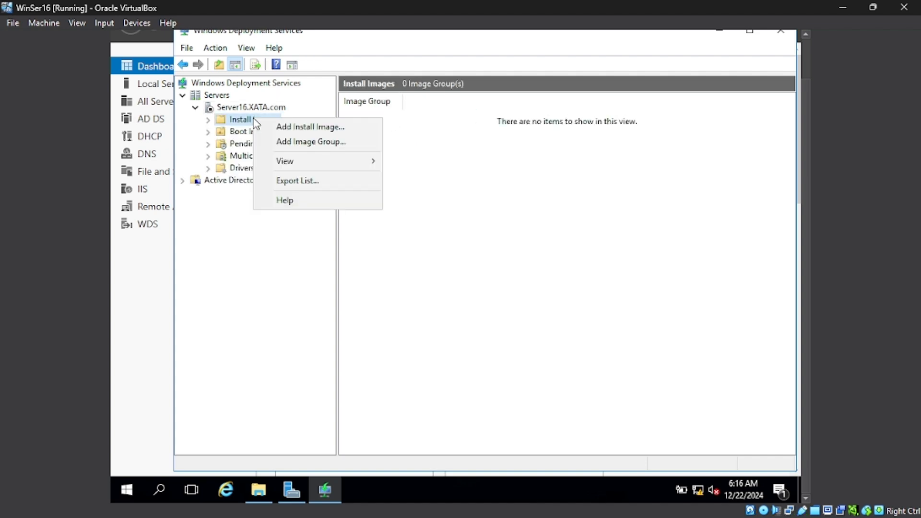
click(284, 129)
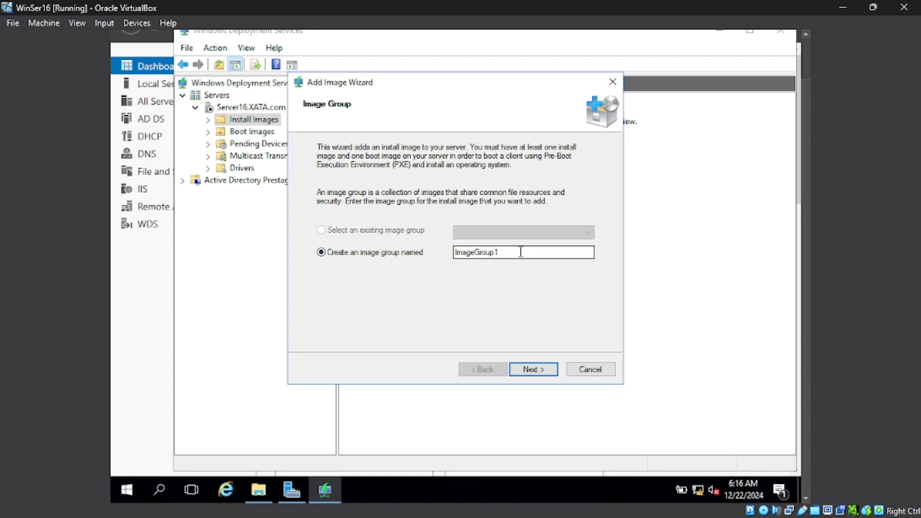
click(554, 371)
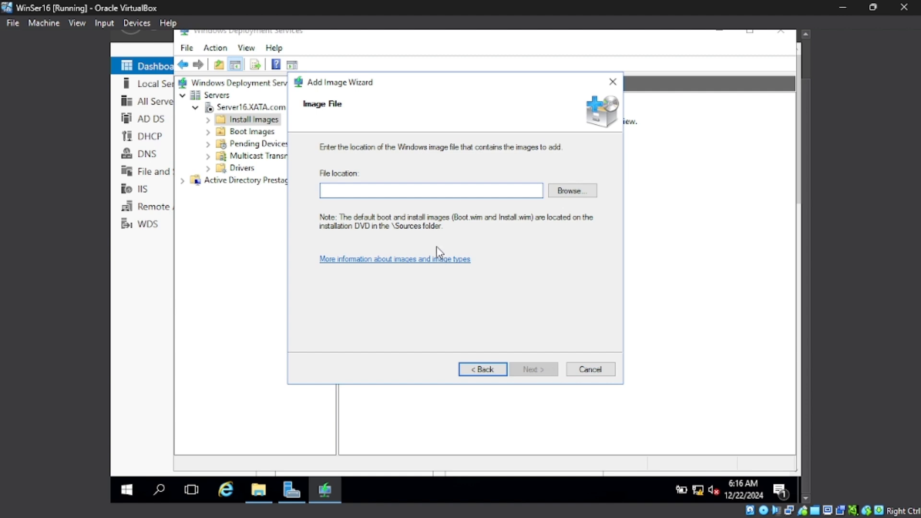
Choose D:\sources\install.wim from the mounted disc as the install image file
click(581, 191)
click(282, 279)
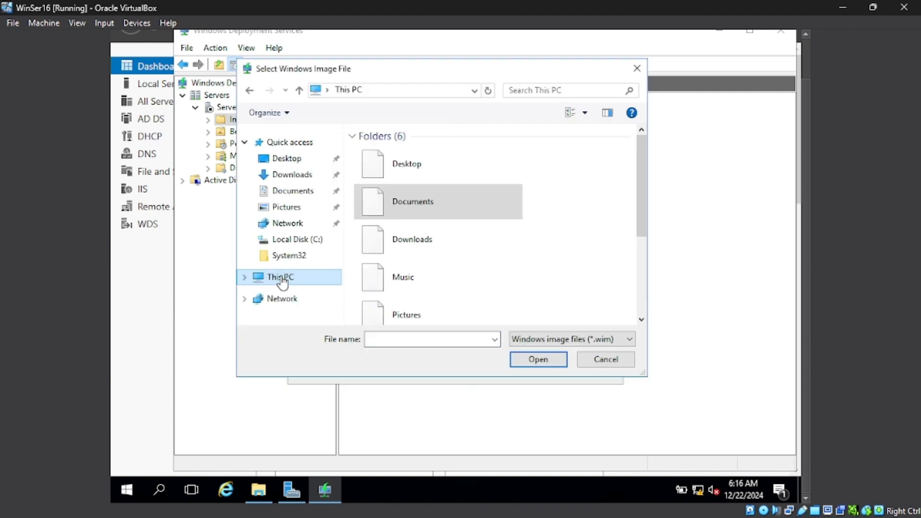
drag(643, 207, 676, 319)
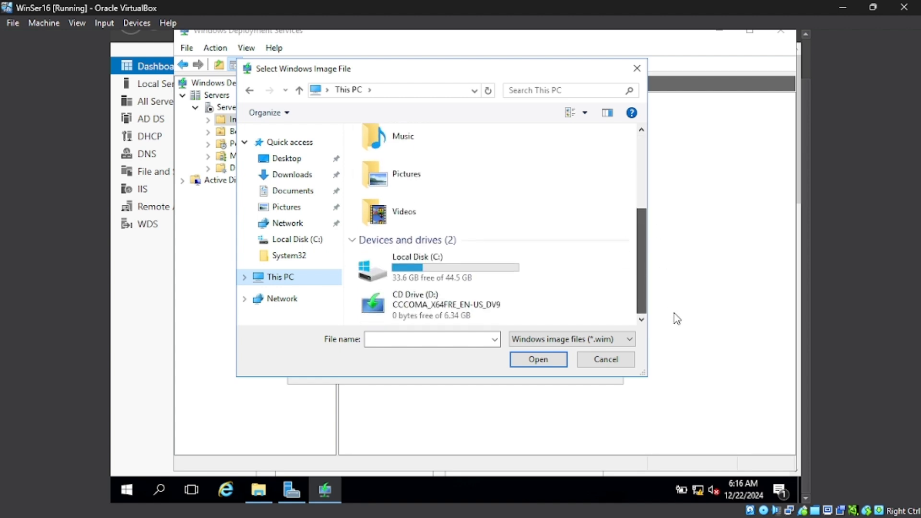
double_click(474, 307)
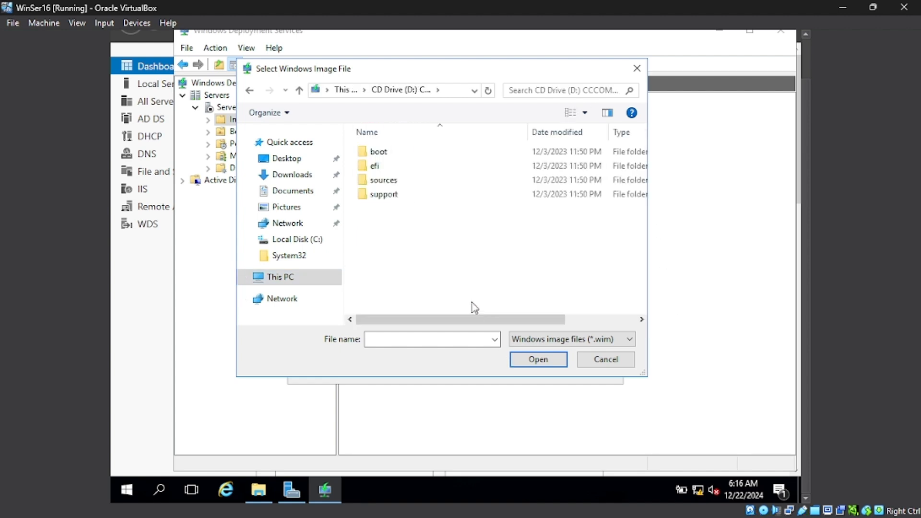
double_click(383, 181)
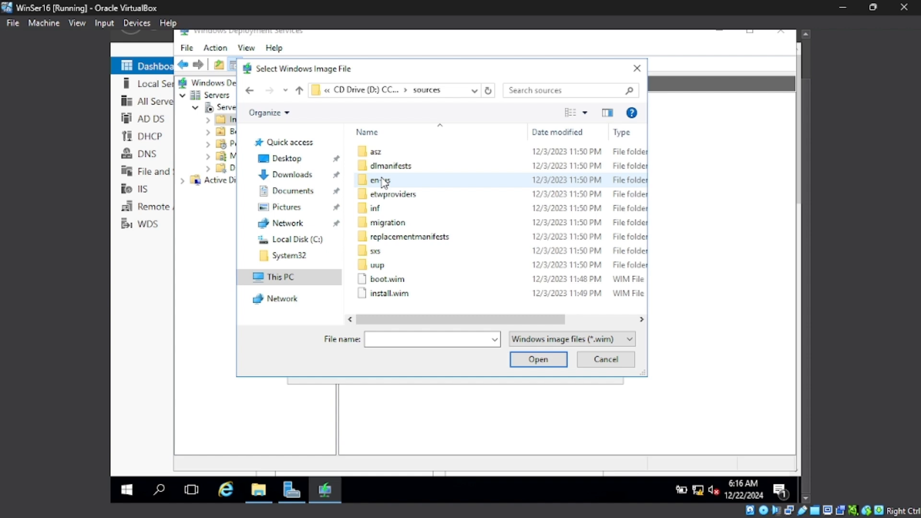
double_click(402, 291)
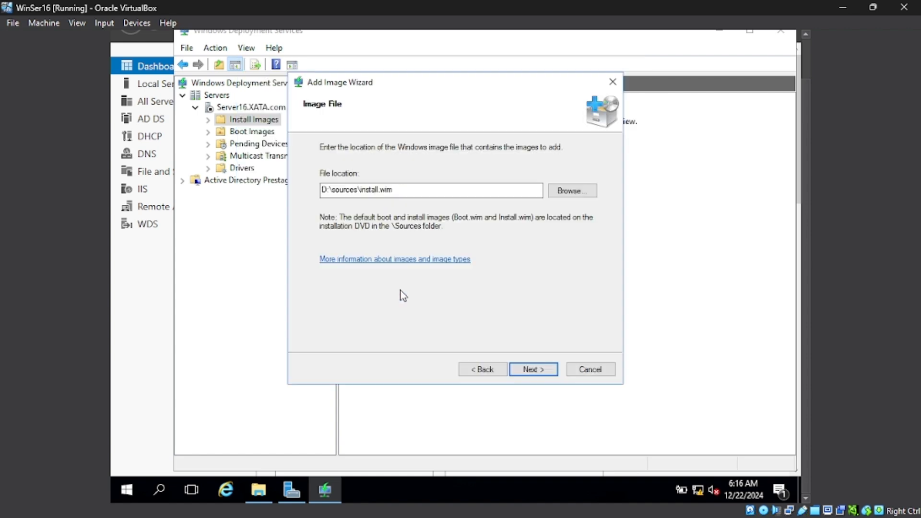
click(543, 377)
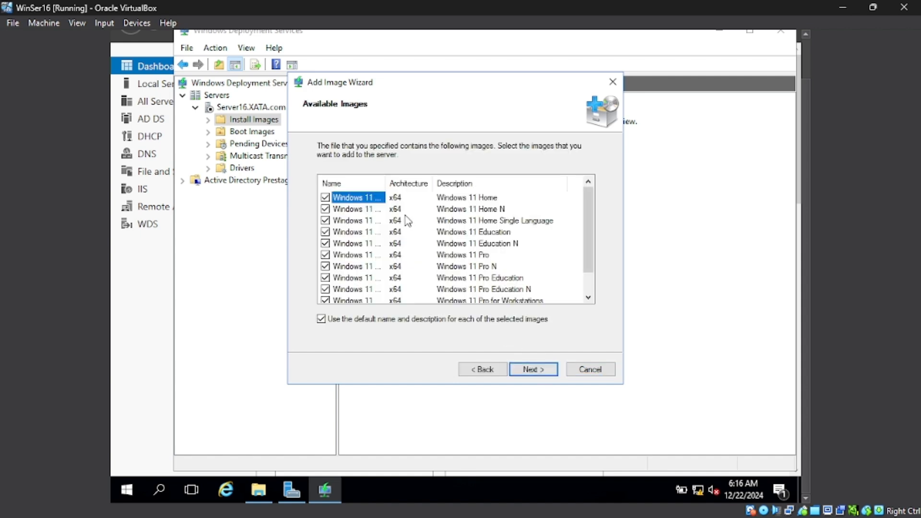
Exclude every edition except Windows 11 Home and Windows 11 Pro, keeping default names and descriptions
drag(386, 183, 446, 187)
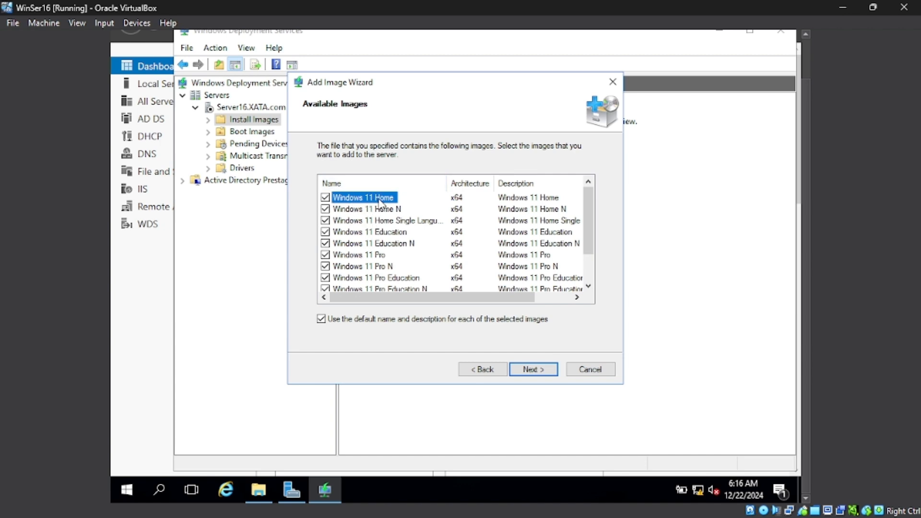
click(325, 243)
click(325, 231)
click(325, 220)
click(326, 211)
drag(585, 230, 587, 256)
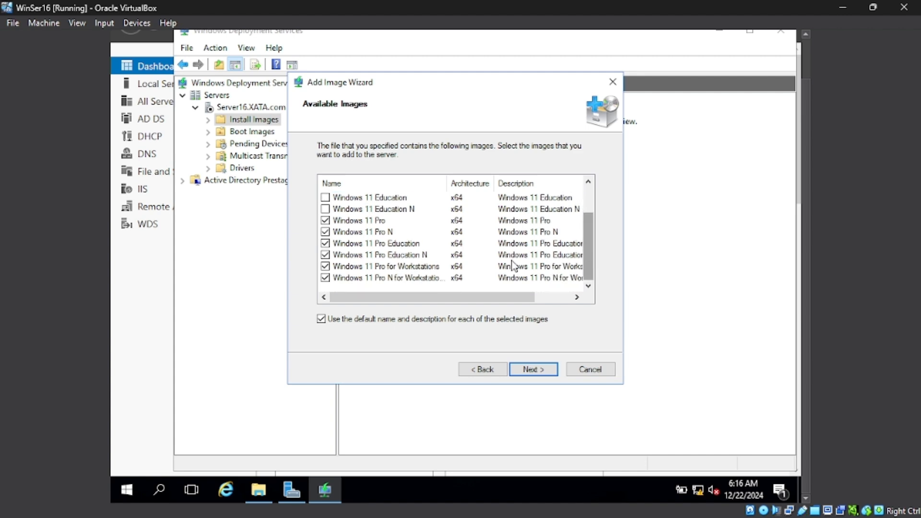
click(325, 232)
click(326, 243)
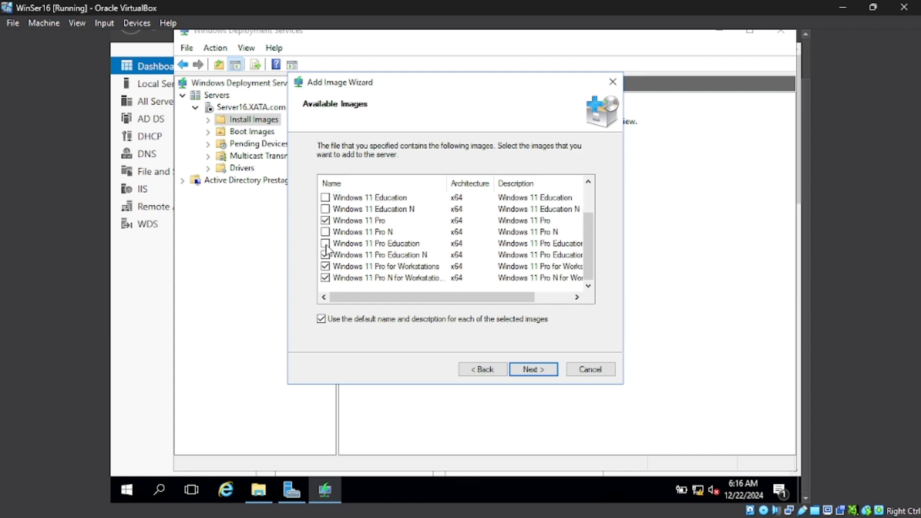
click(326, 254)
click(327, 266)
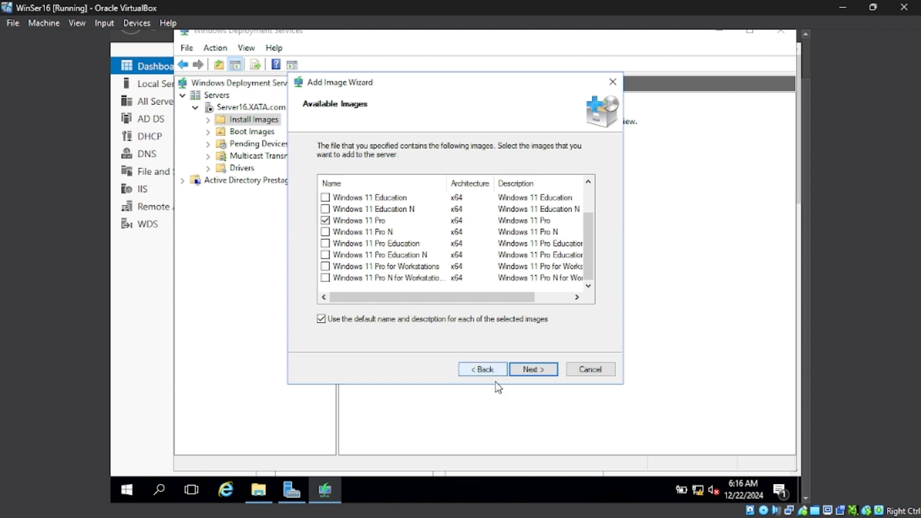
click(538, 372)
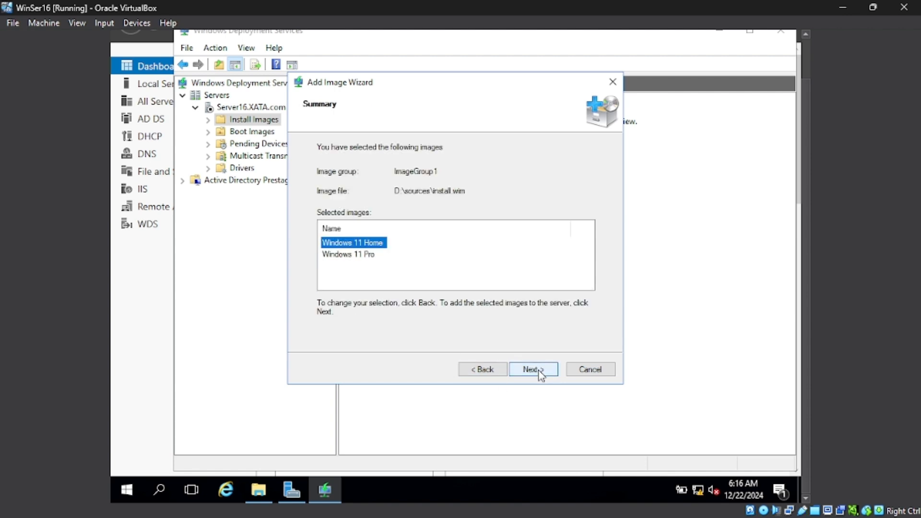
Review the selected Windows 11 Home and Pro images, add them to the server and finish the wizard
click(365, 255)
click(378, 246)
click(364, 253)
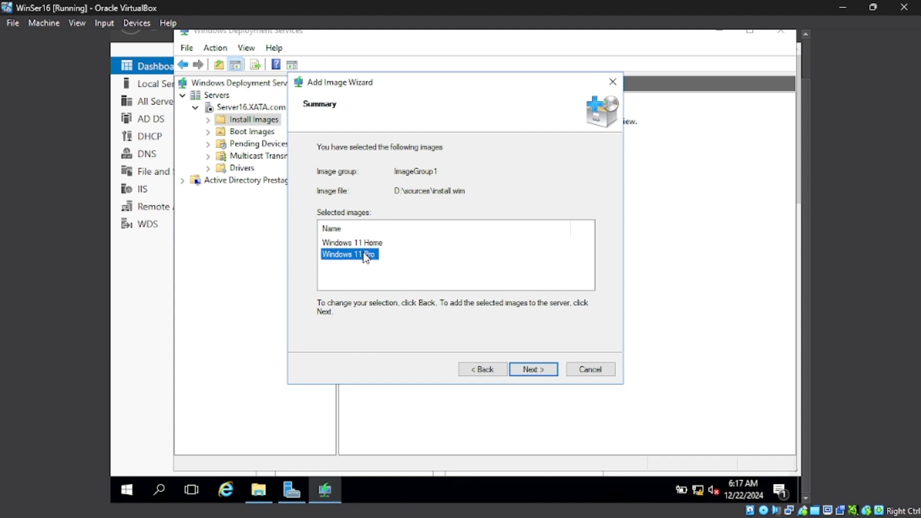
click(548, 373)
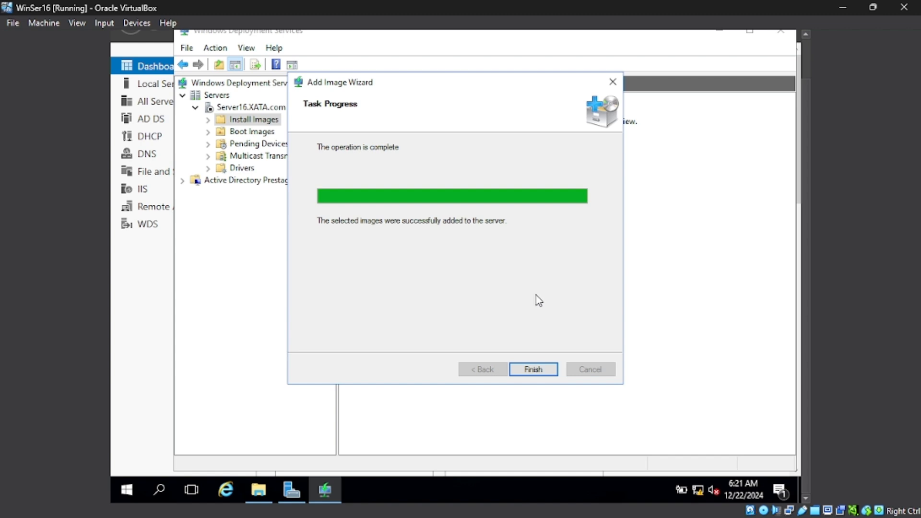
click(542, 370)
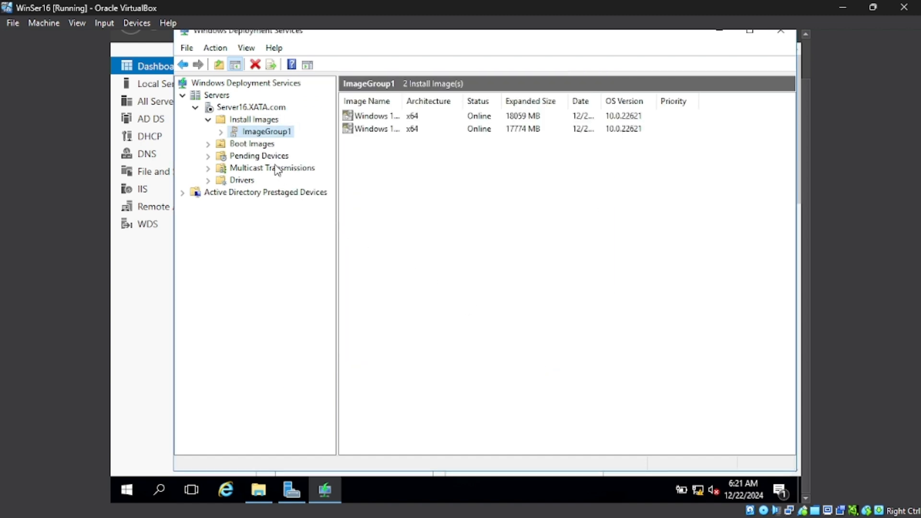
Start adding a boot image to the server, using D:\sources\boot.wim as the image file
click(261, 146)
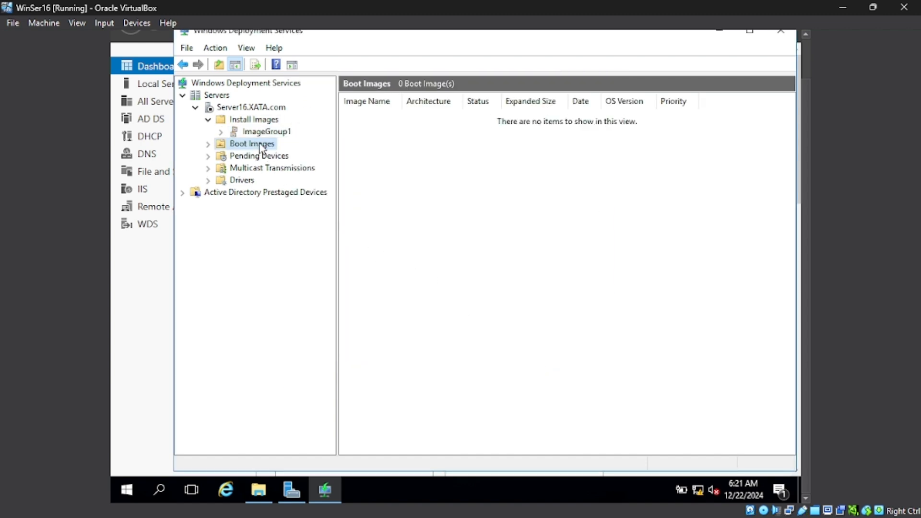
right_click(261, 145)
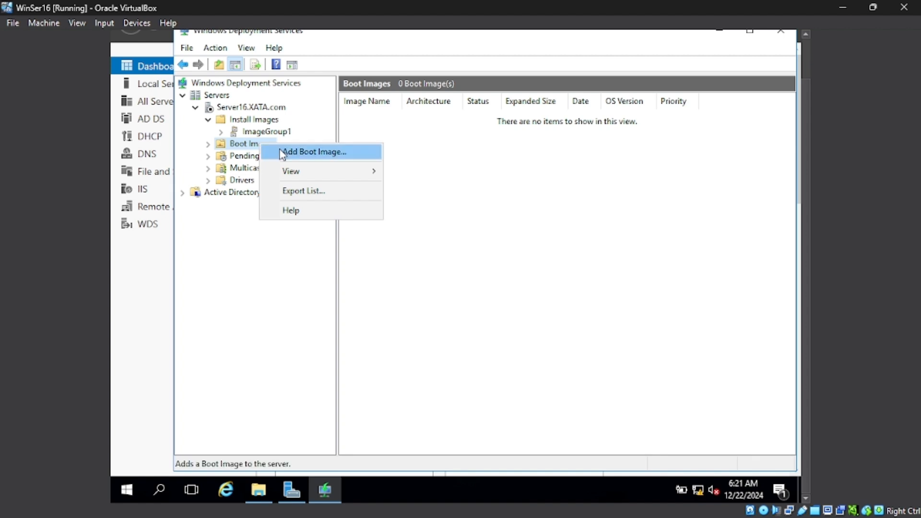
click(282, 153)
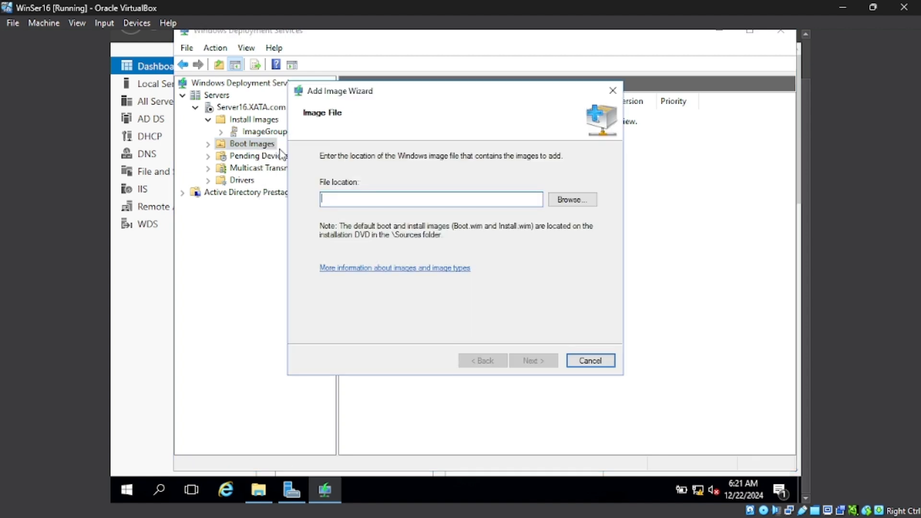
click(588, 200)
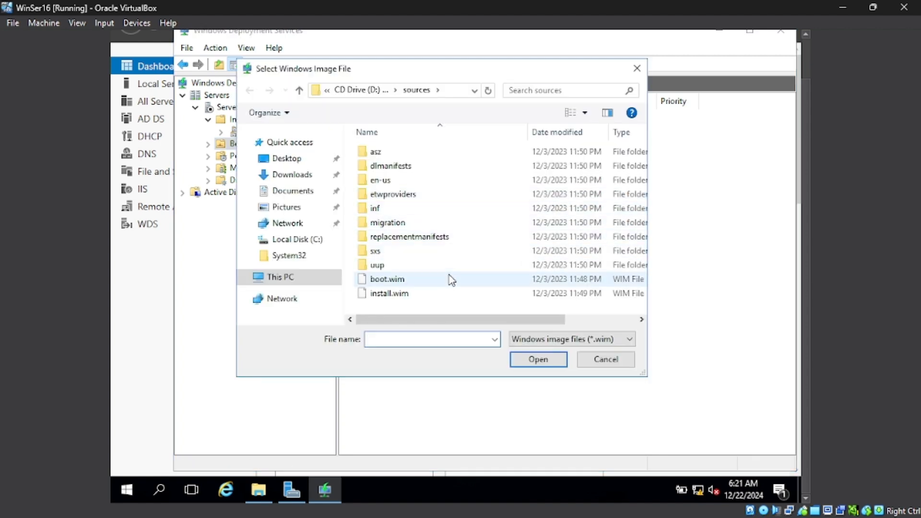
double_click(398, 283)
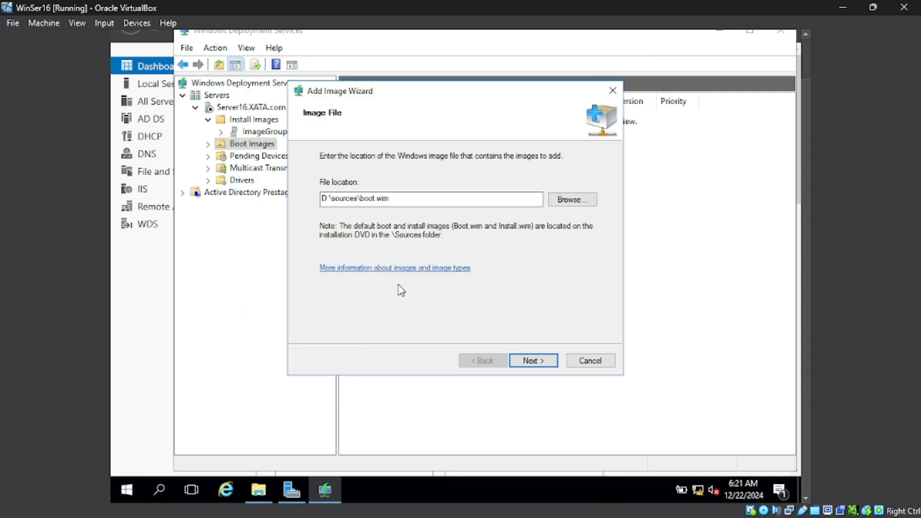
click(541, 364)
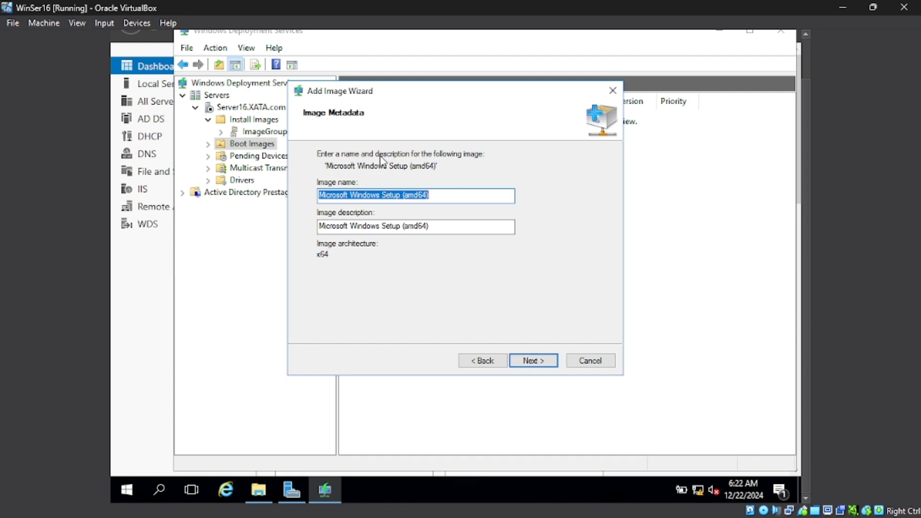
Accept Microsoft Windows Setup (amd64) as the boot image's name and description, and finish adding it
click(534, 361)
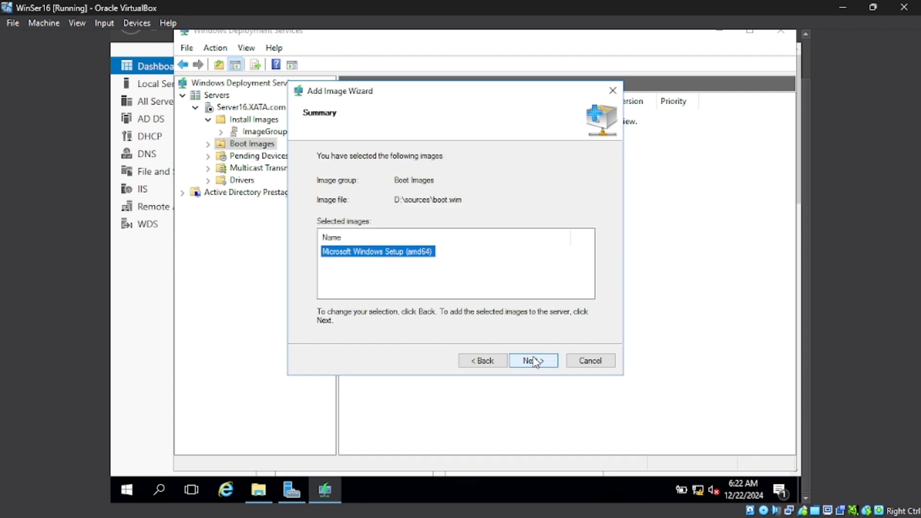
click(534, 361)
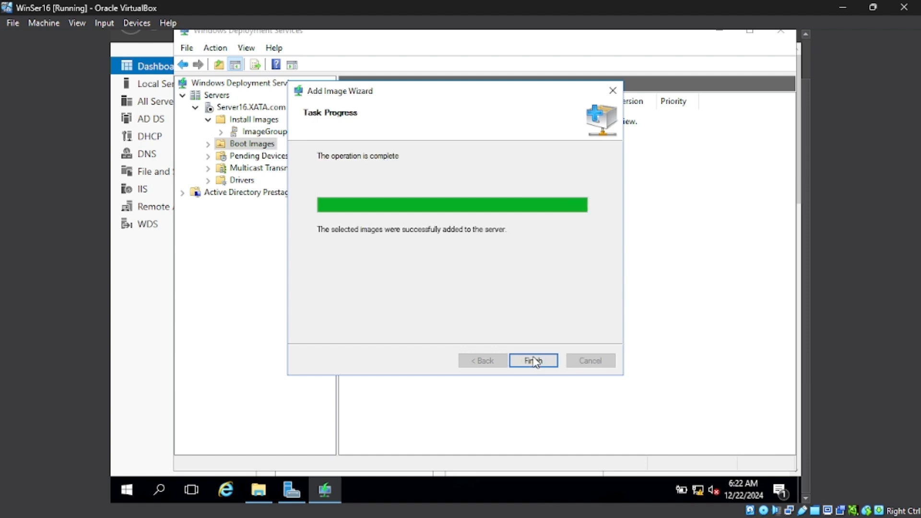
click(534, 361)
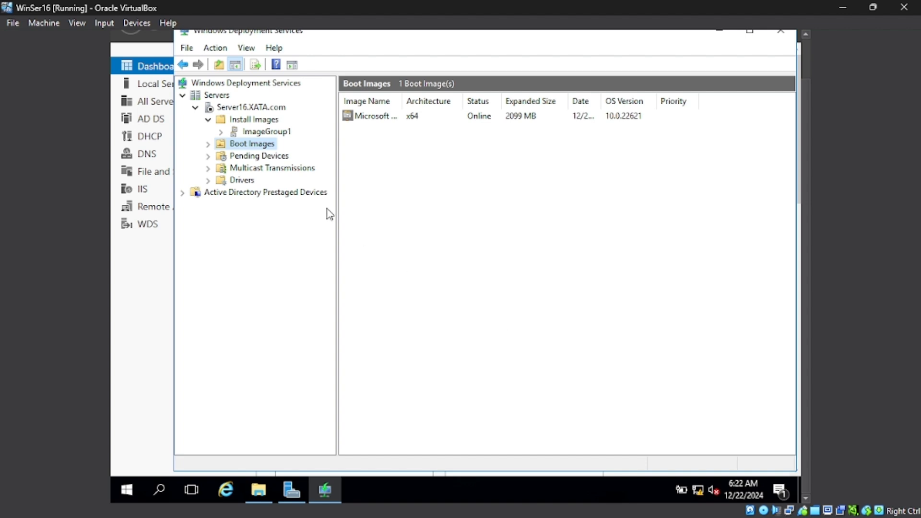
Start Windows Deployment Services on Server16.XATA.com and dismiss the resulting message
click(228, 107)
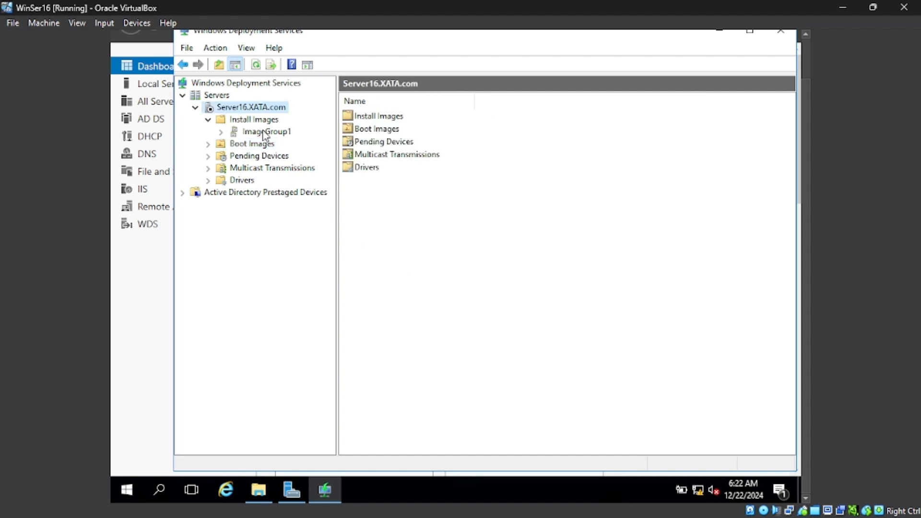
click(196, 108)
right_click(220, 109)
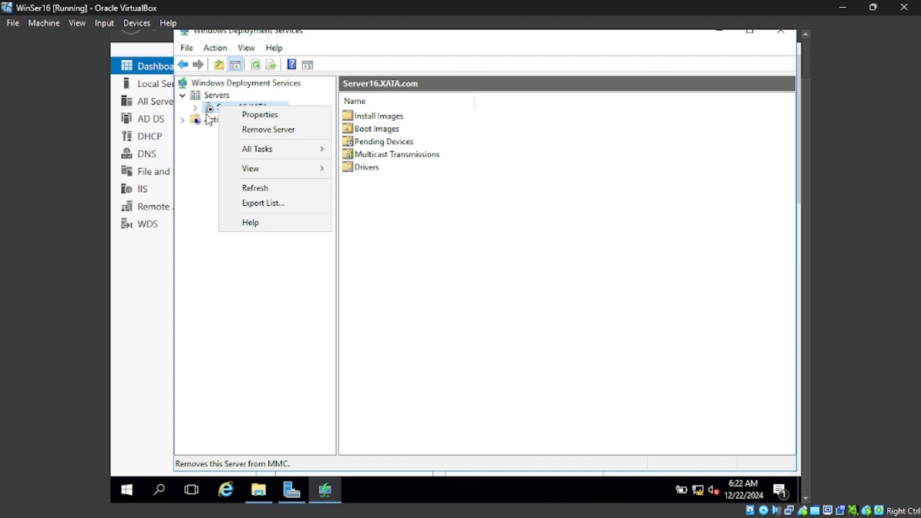
click(209, 110)
right_click(212, 111)
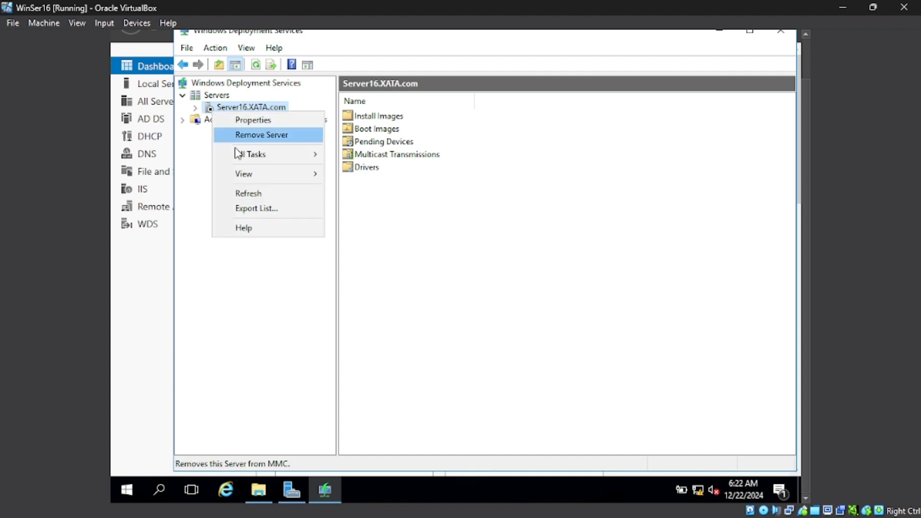
mouse_move(247, 158)
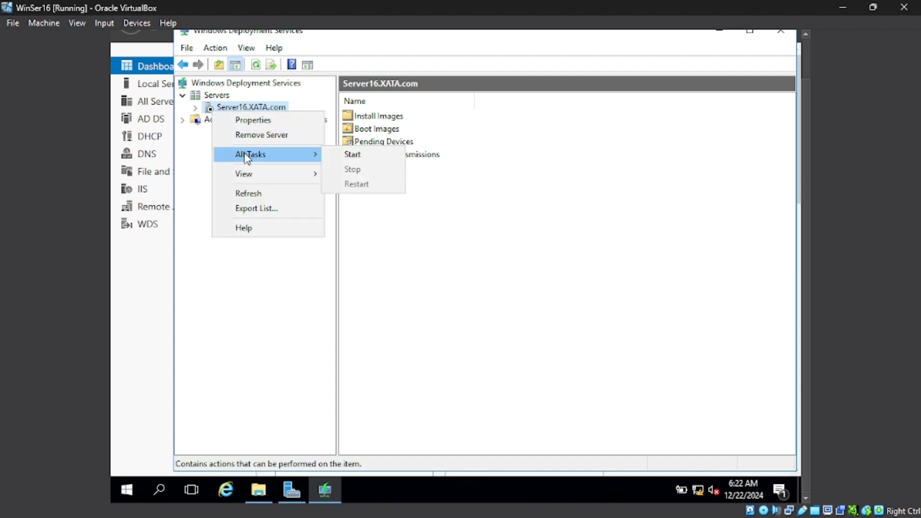
click(351, 154)
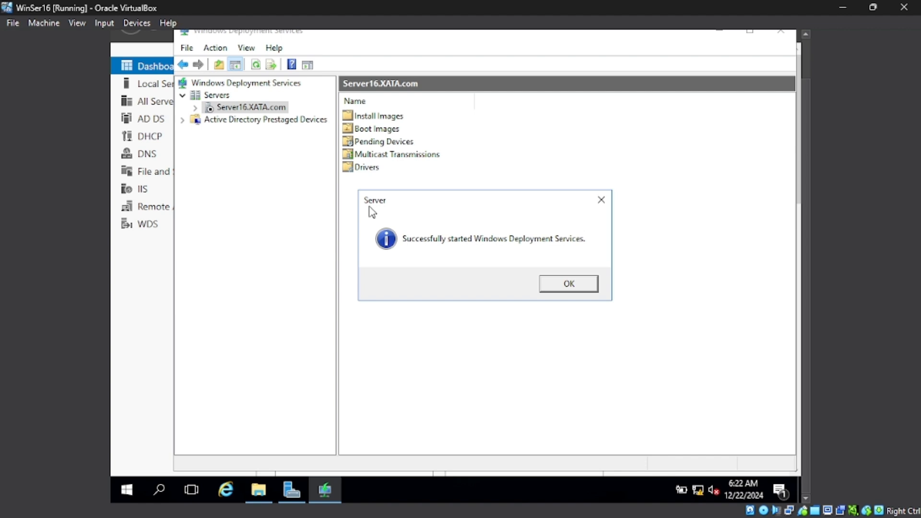
click(558, 284)
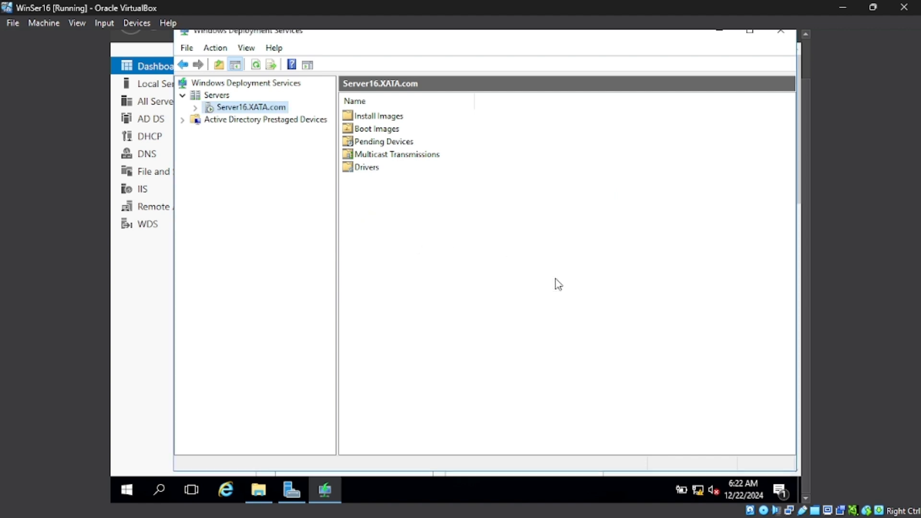